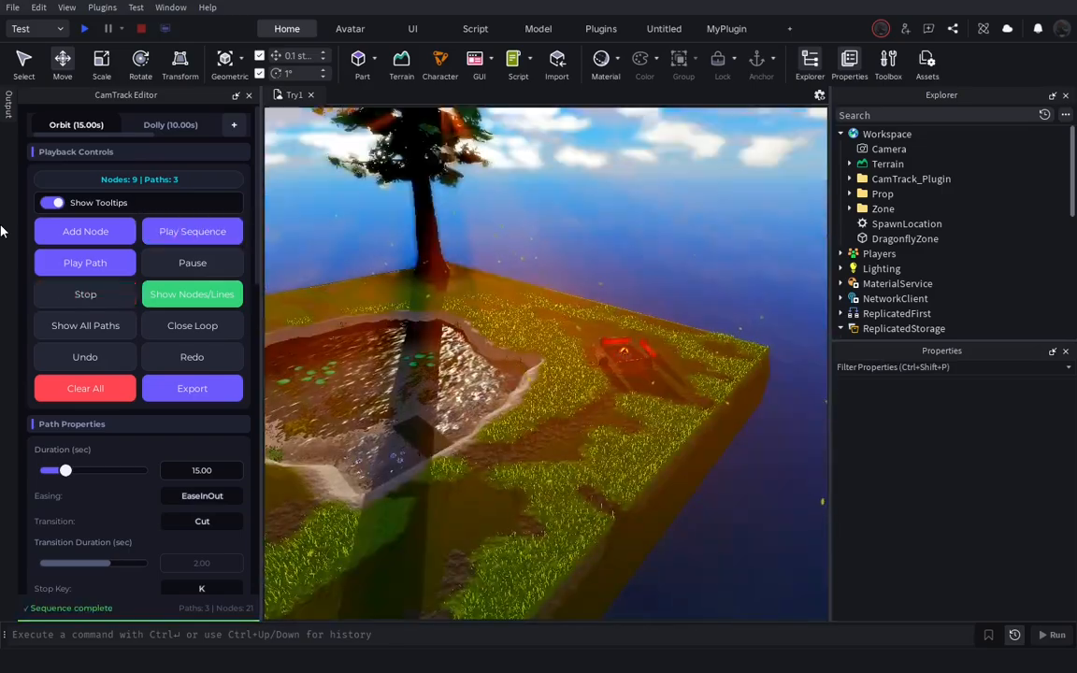
Show the nodes and lines of all camera paths and view them over the pond scene
left_click(85, 325)
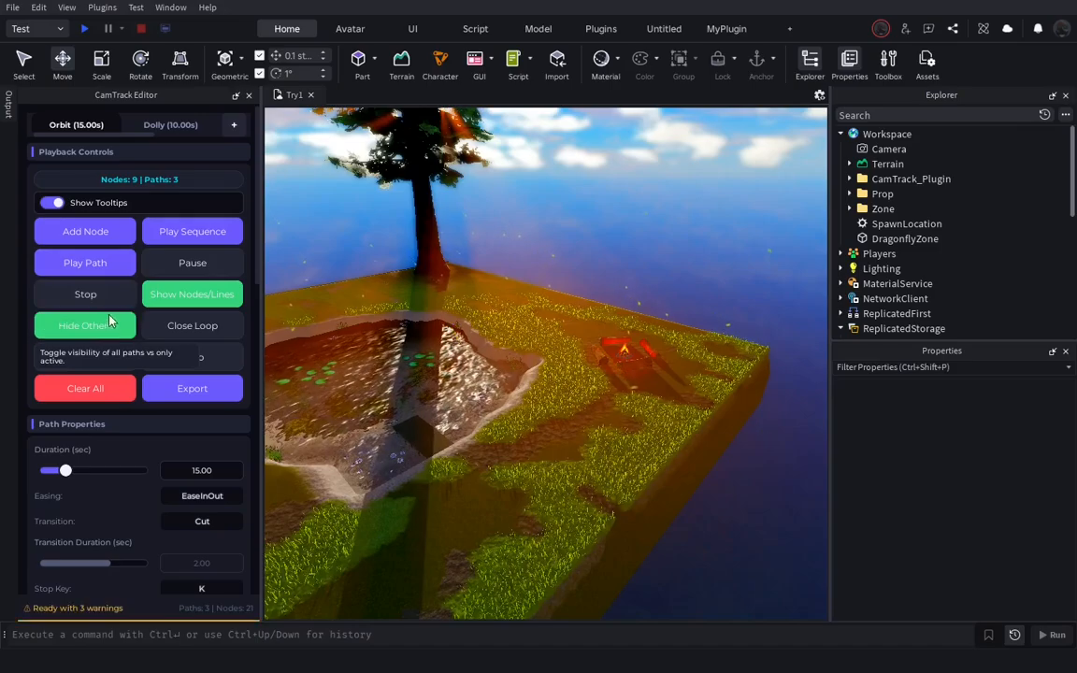
left_click(191, 293)
key("d")
right_click_drag(740, 451, 741, 451)
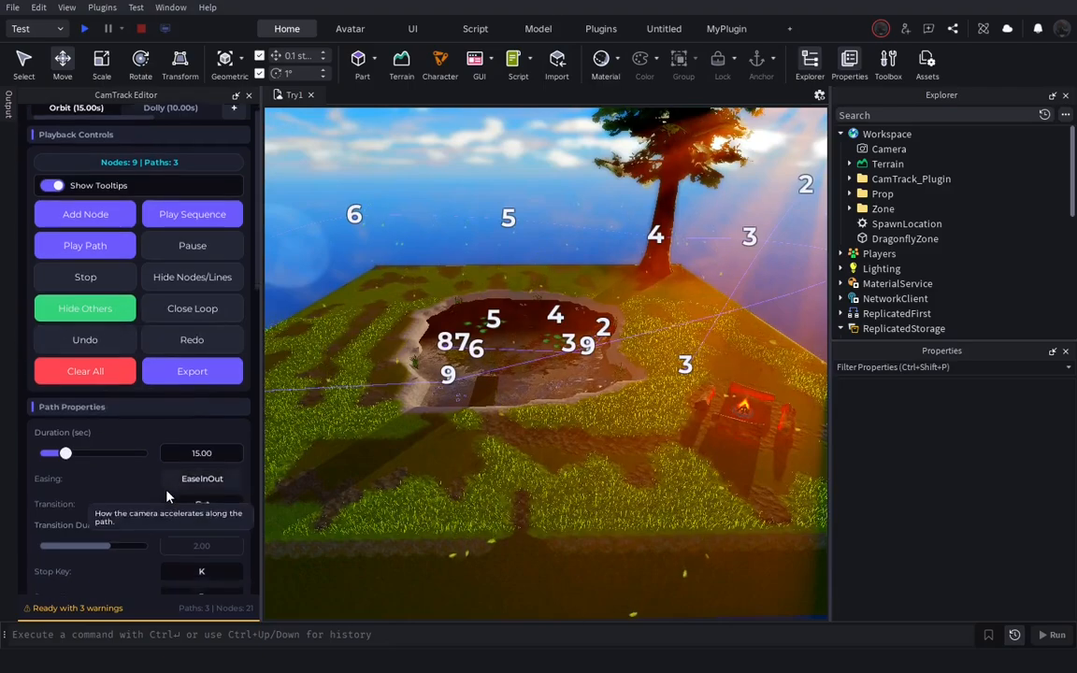
Look through the Orbit path's settings down to the export options and inspect the node layout up close
scroll(164, 498, "down", 8)
scroll(163, 498, "down", 8)
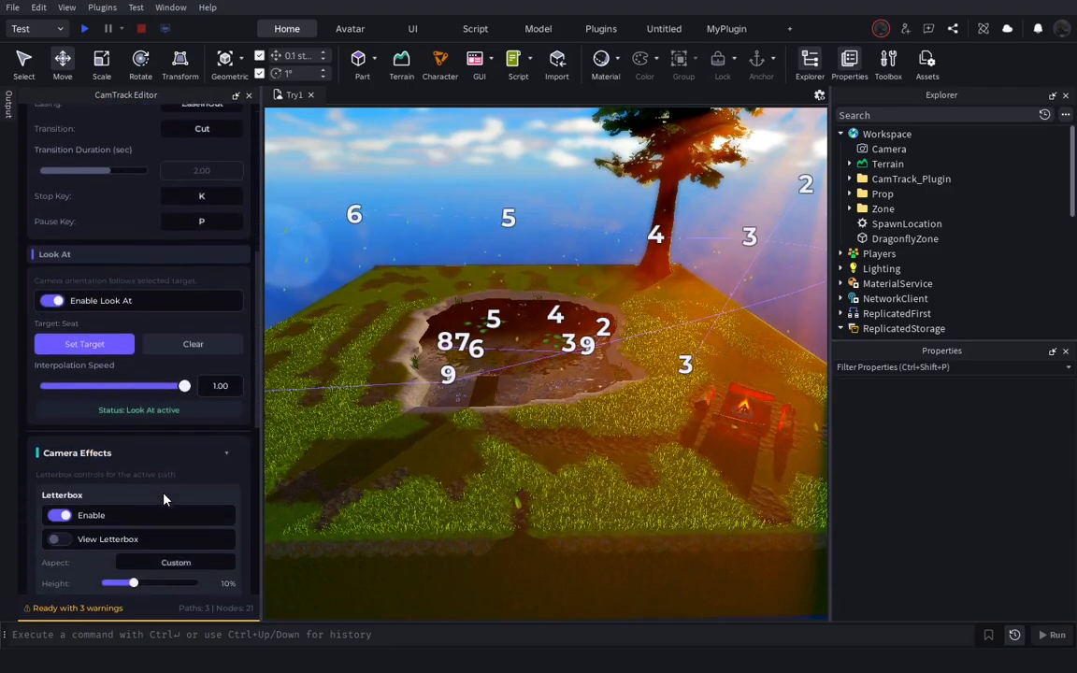
scroll(164, 500, "down", 2)
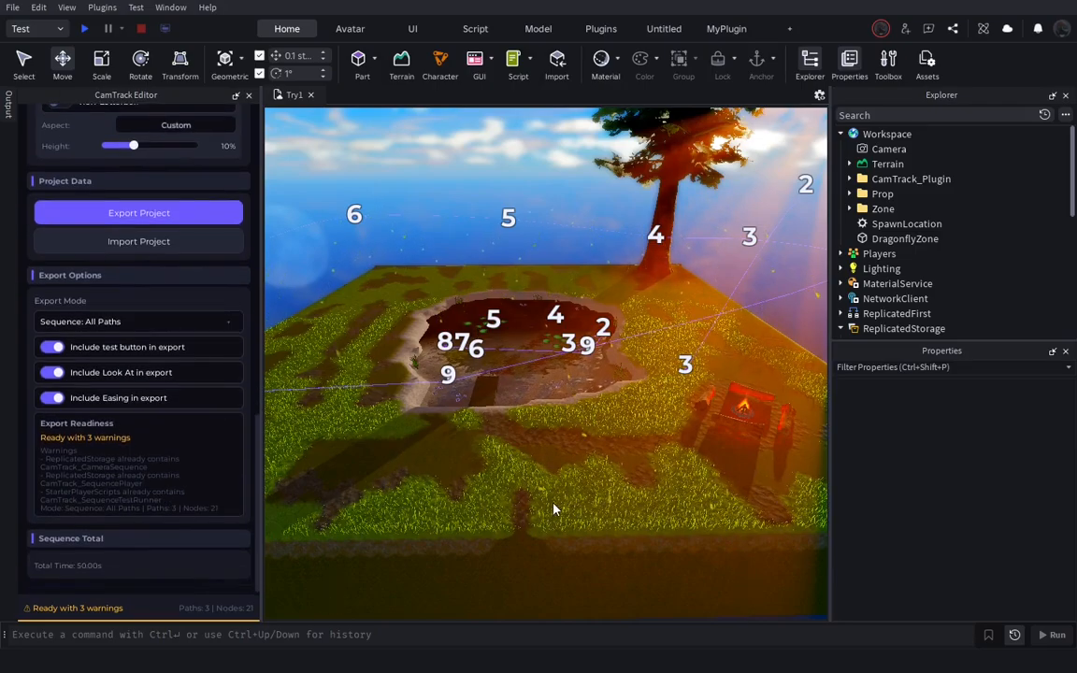
right_click_drag(556, 486, 558, 495)
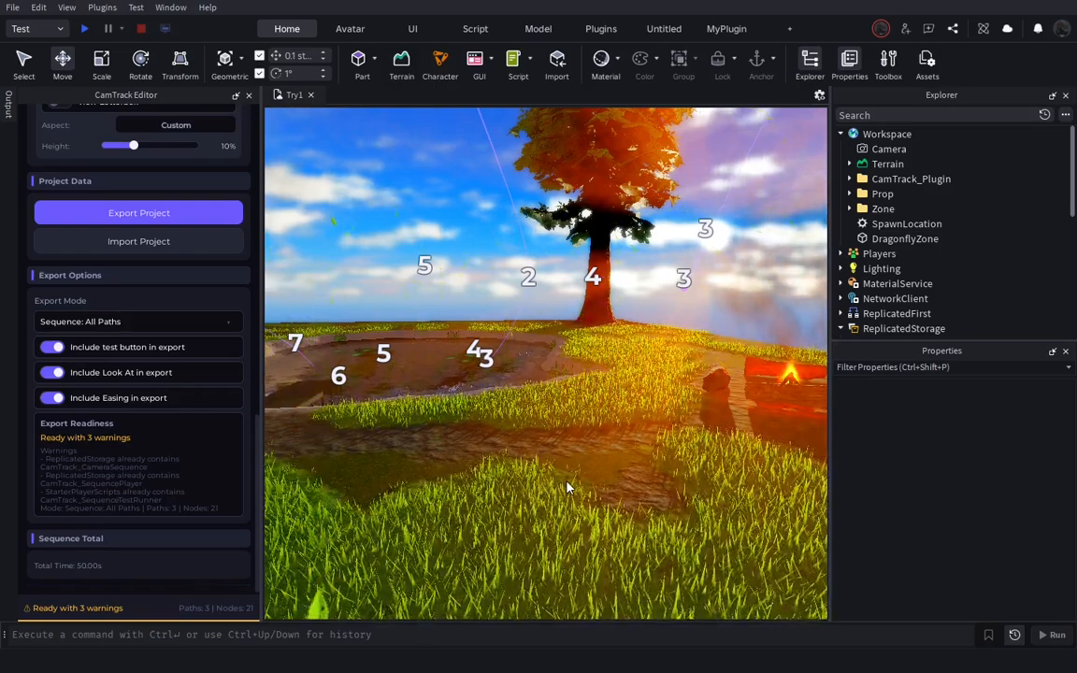
right_click_drag(566, 482, 566, 486)
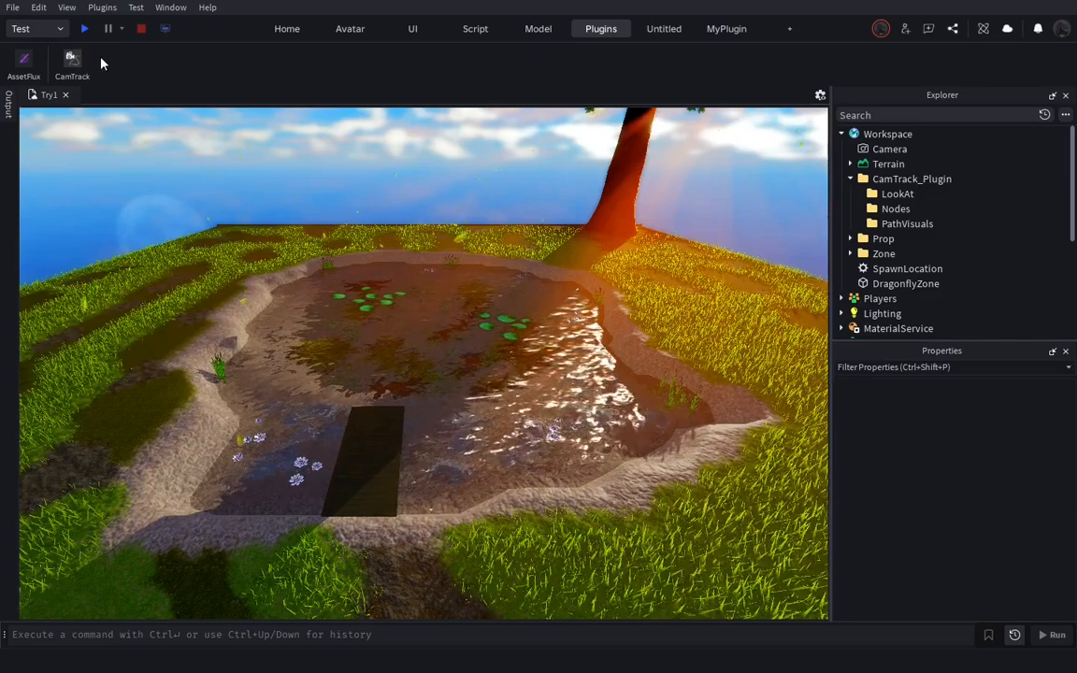
Open the CamTrack editor and add a second camera path alongside Shot 1
left_click(72, 62)
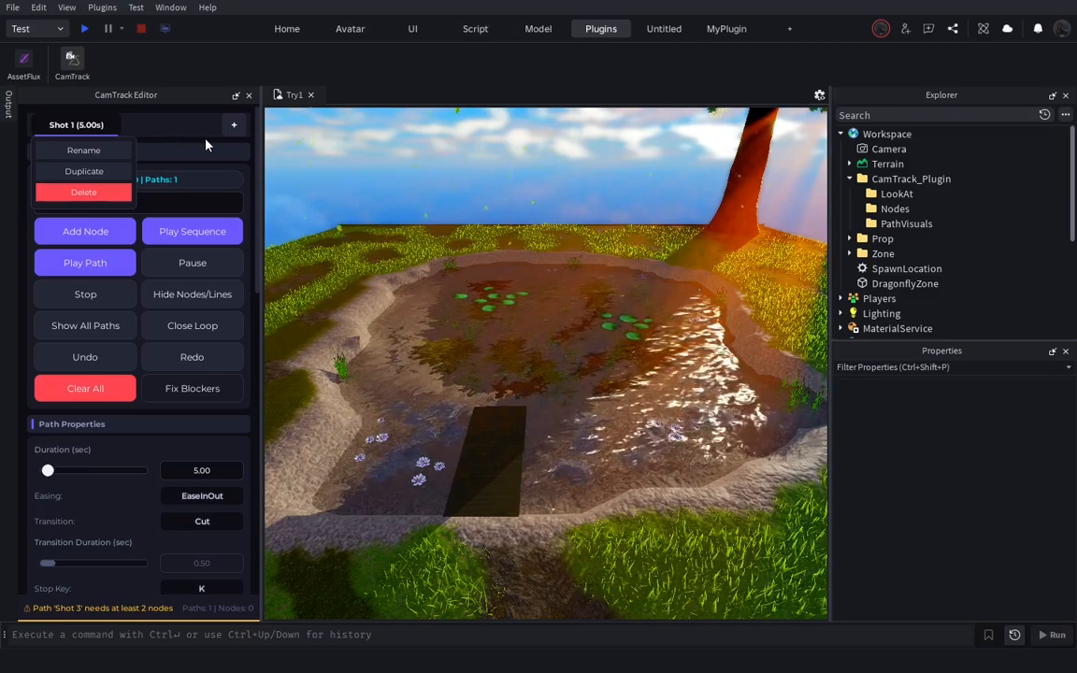
left_click(234, 125)
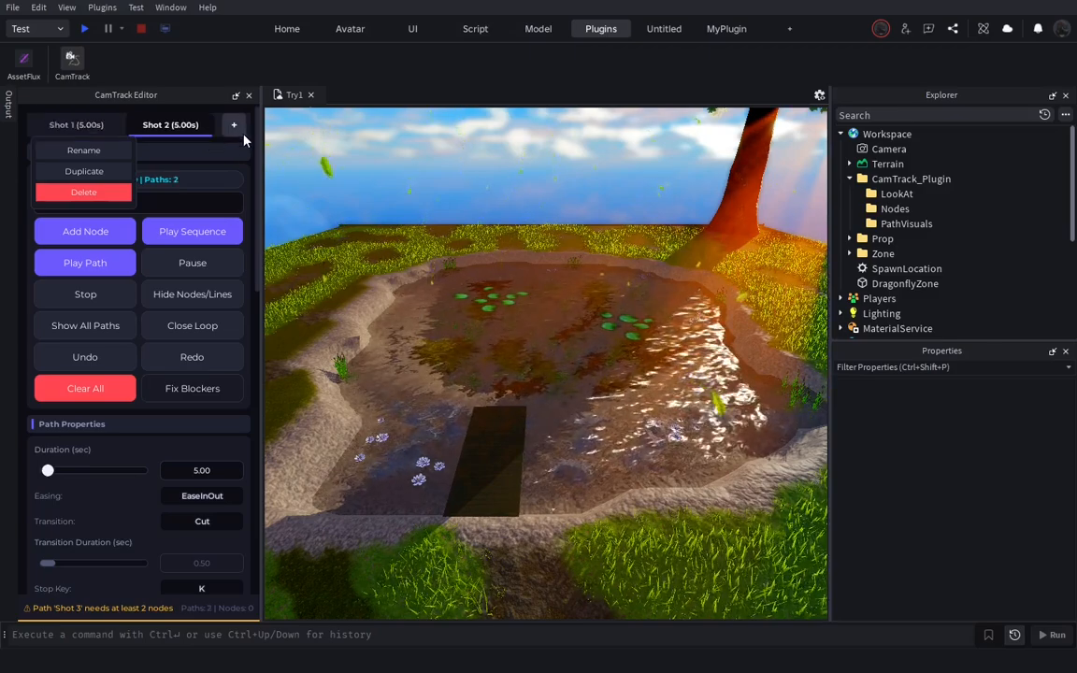
double_click(182, 125)
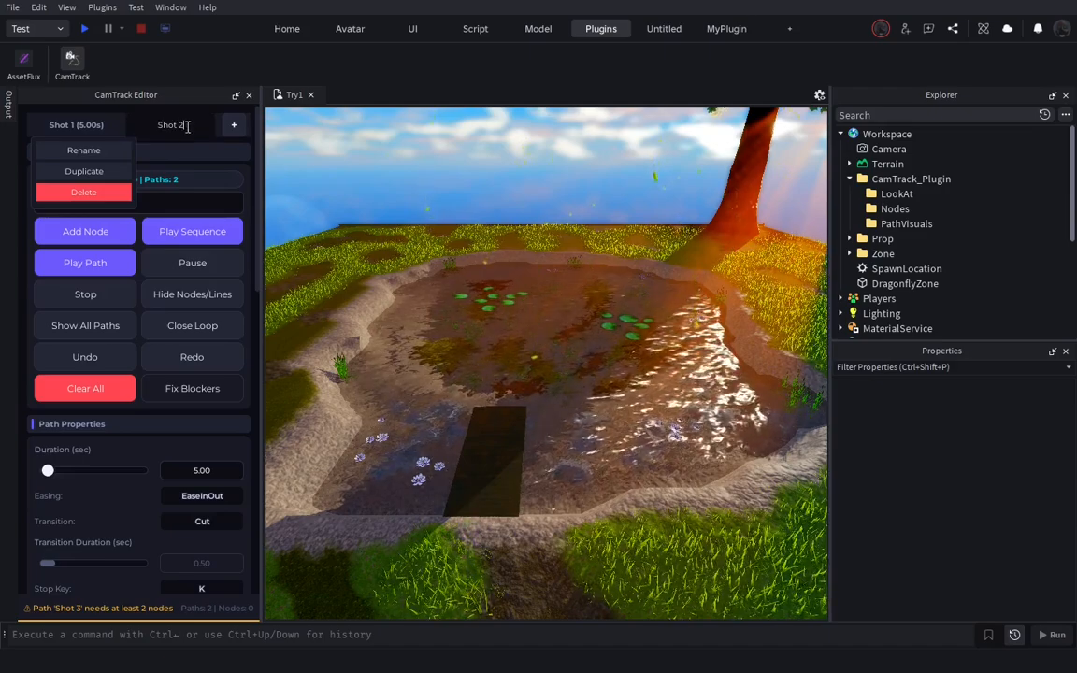
left_click(181, 124)
right_click(196, 130)
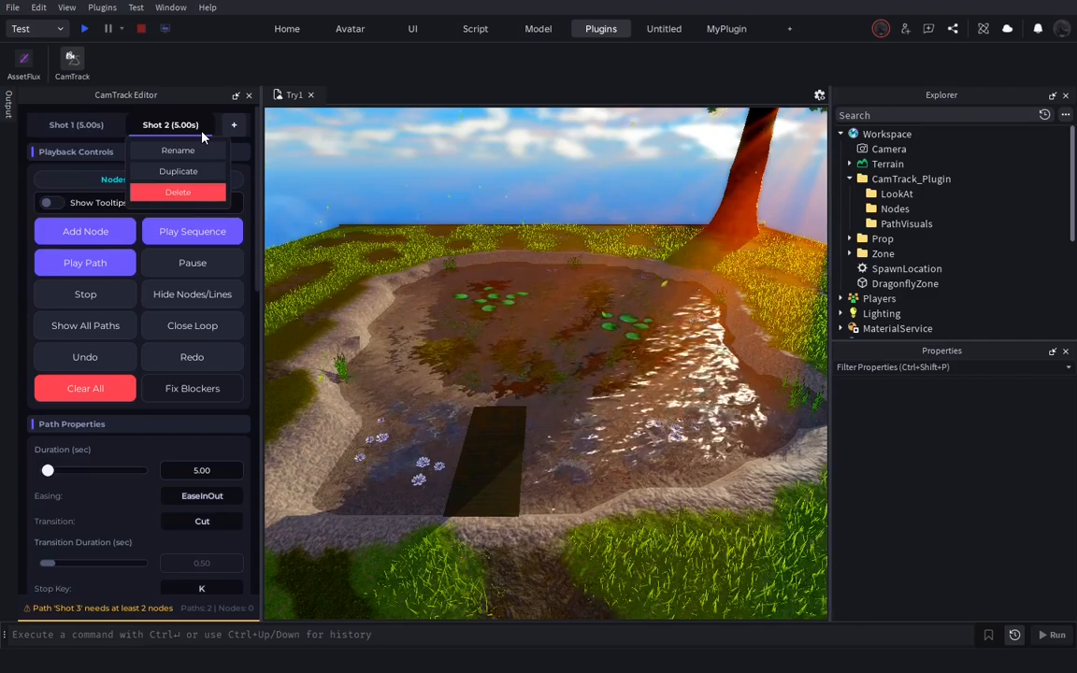
Rename the Shot 1 camera path as "Reval"
left_click(80, 132)
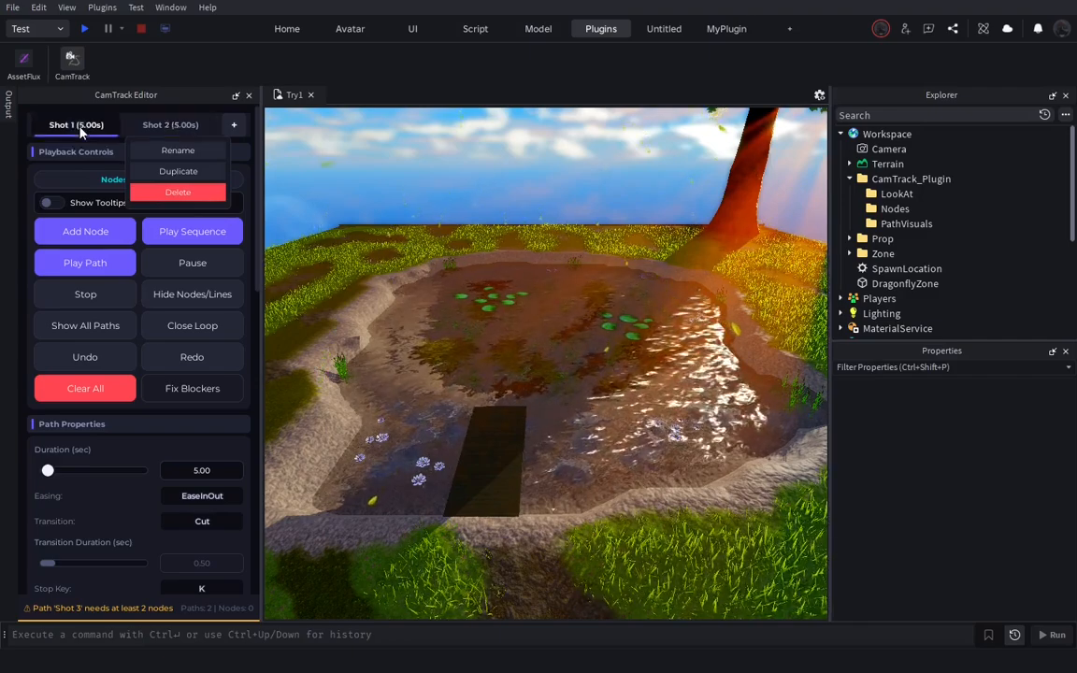
double_click(80, 132)
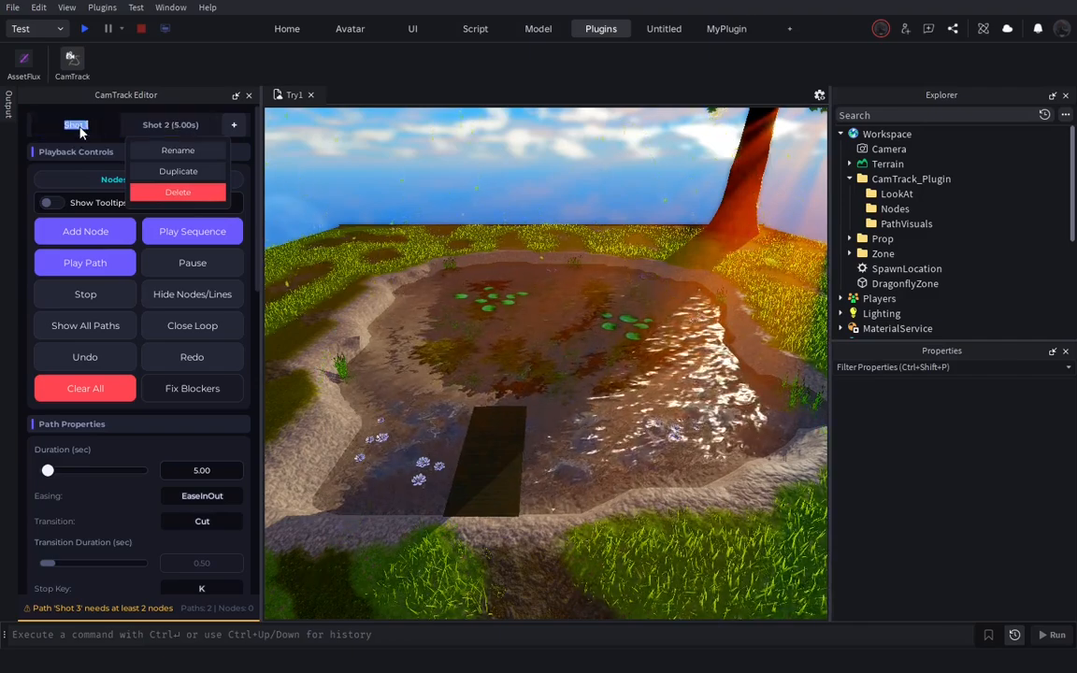
type("Reveal")
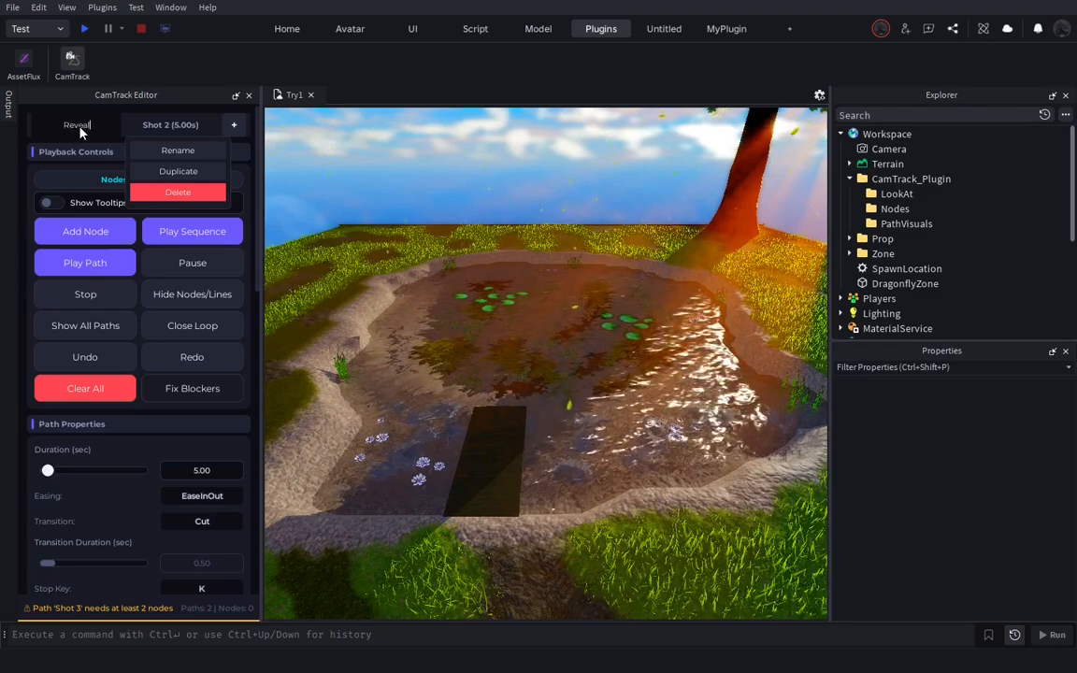
key("Return")
Rename the Shot 2 camera path as "Orbit"
left_click(164, 131)
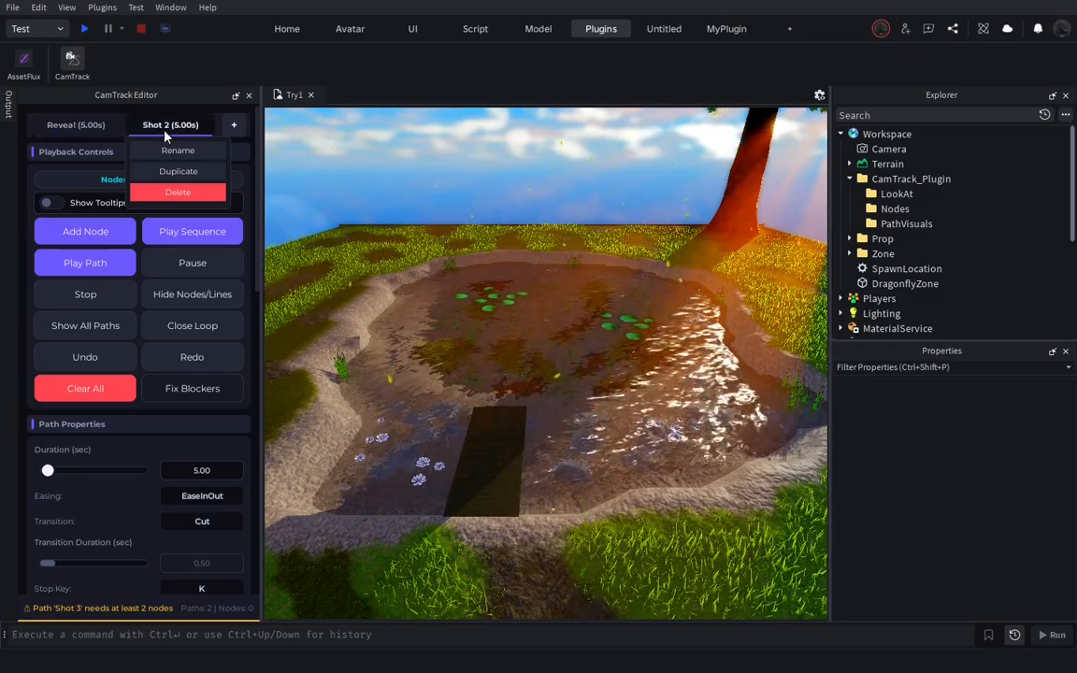
double_click(170, 131)
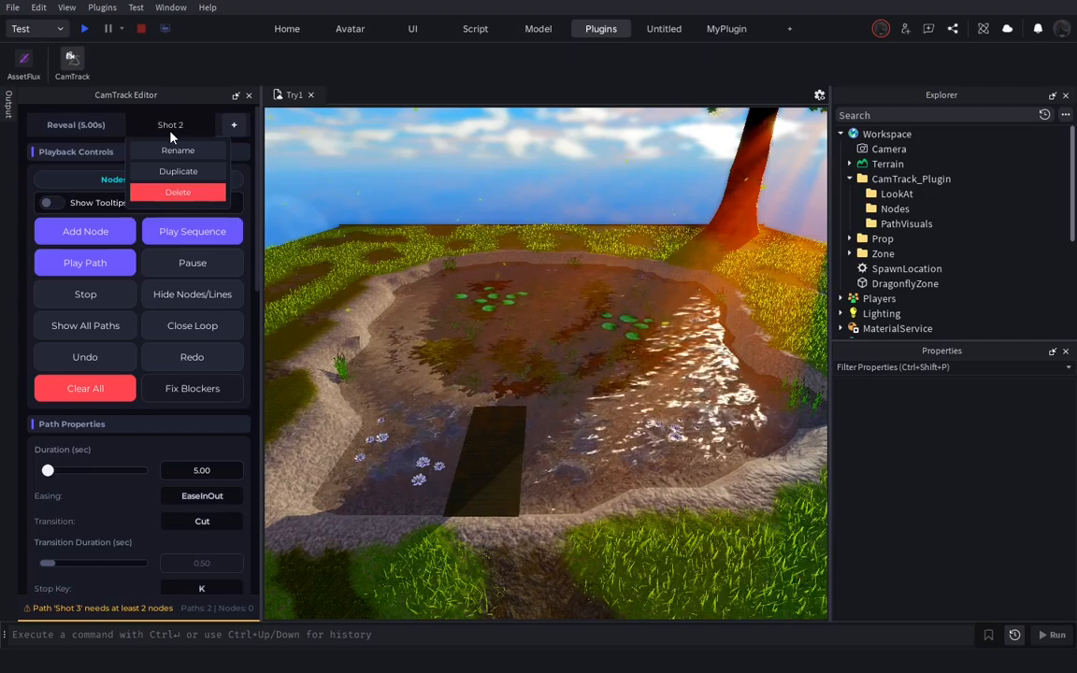
type("Orbit")
key("Return")
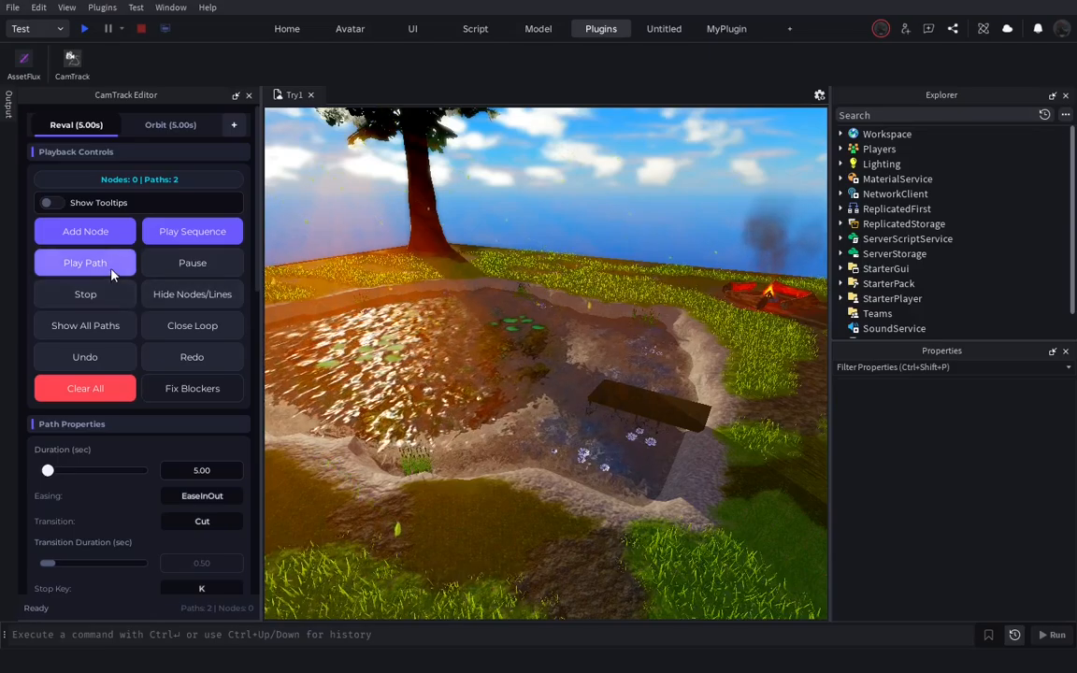
Add three camera nodes to the Reval path from successive viewpoints around the pond
left_click(103, 233)
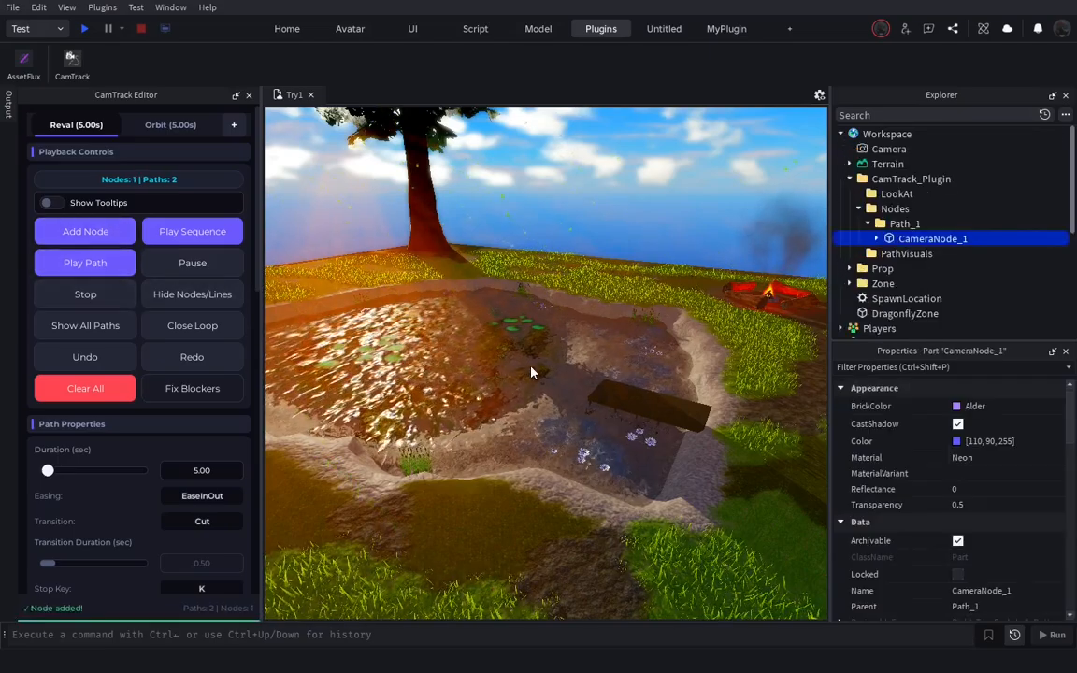
key("a")
right_click_drag(531, 367, 534, 368)
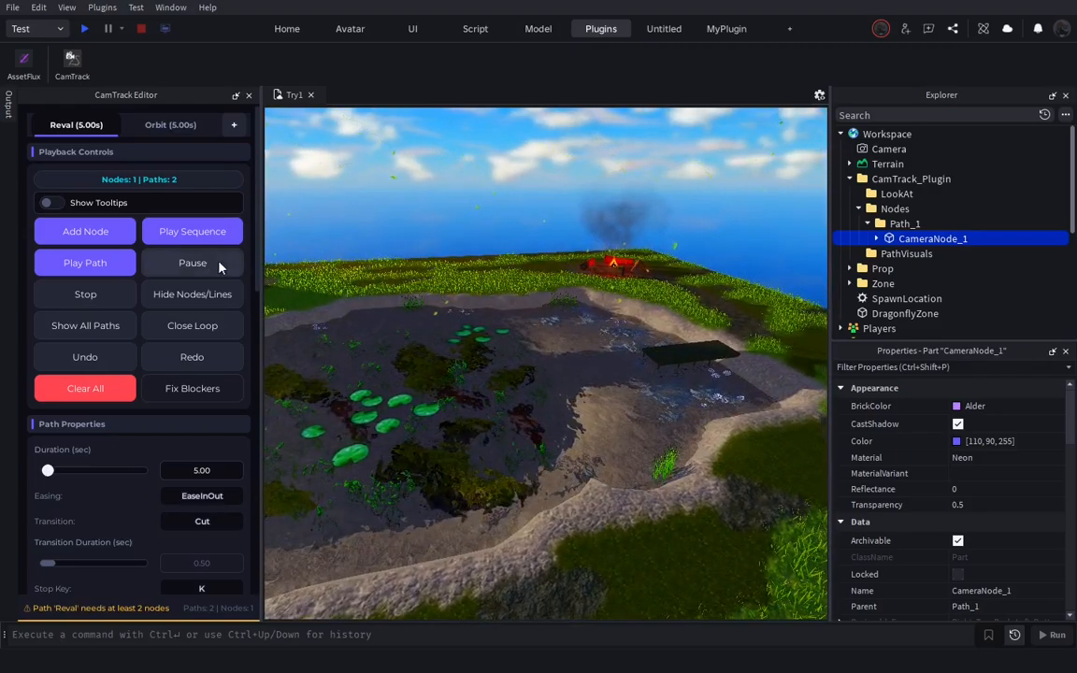
left_click(85, 231)
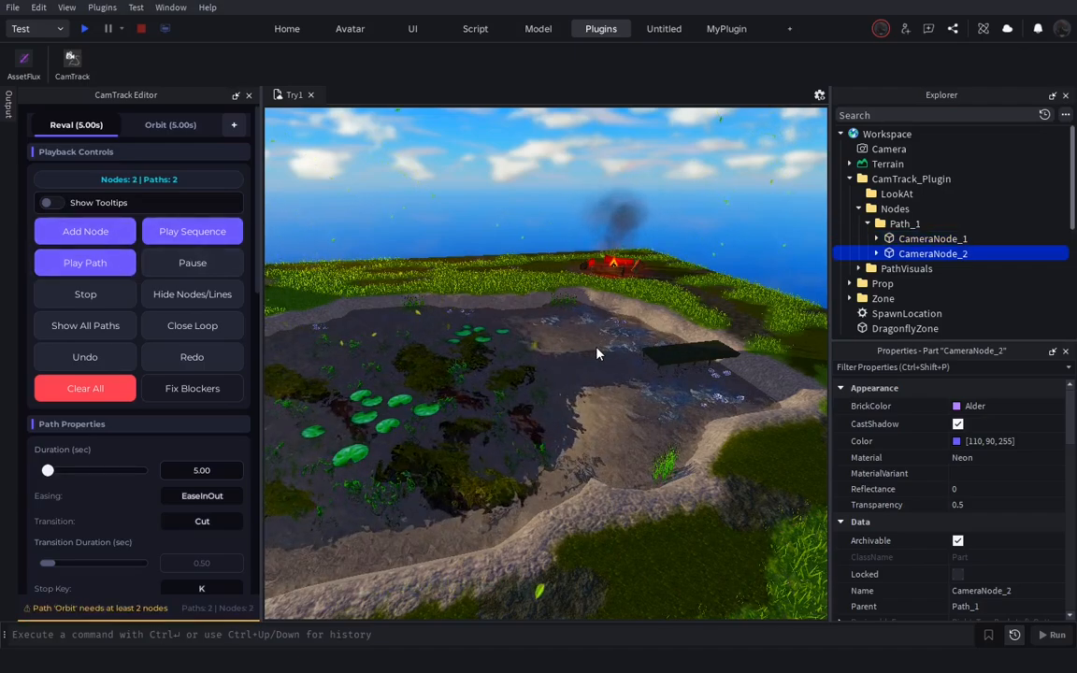
key("a")
right_click_drag(600, 354, 598, 355)
left_click(85, 231)
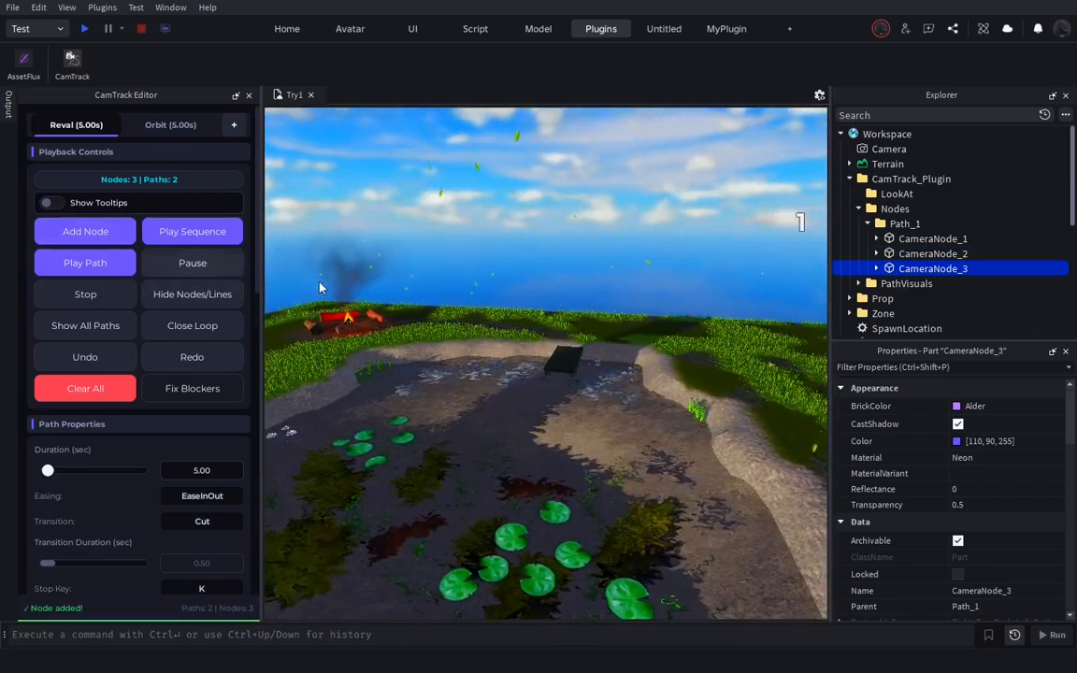
Raise the Reval path's second camera node by about 15.5 studs so the path arcs upward
right_click_drag(397, 293, 399, 293)
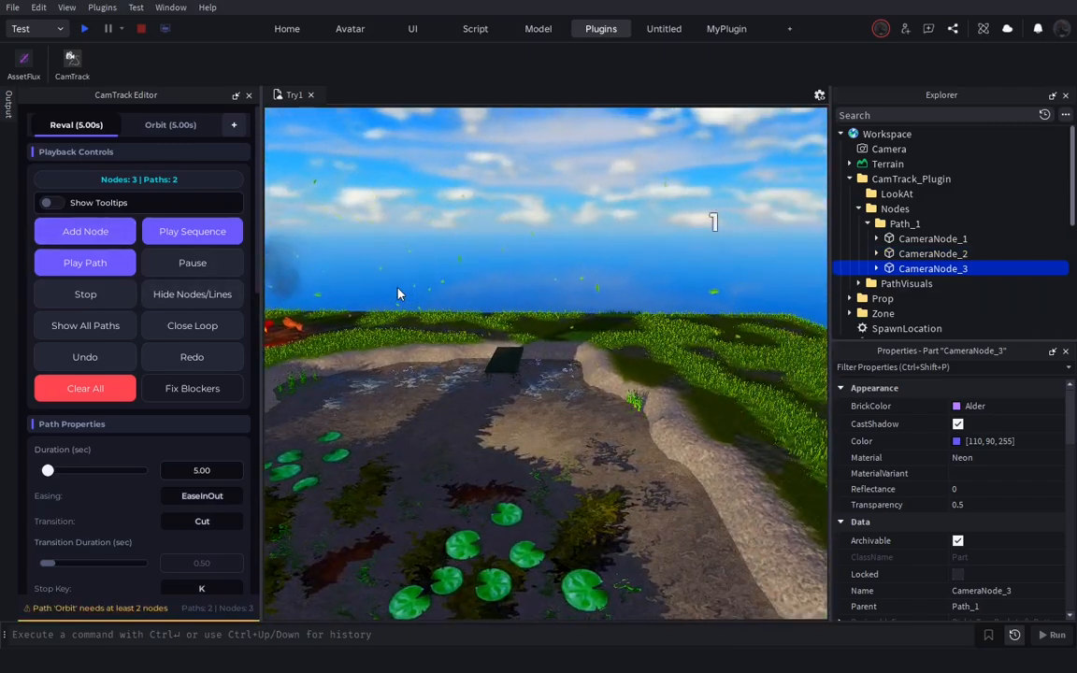
right_click_drag(397, 293, 402, 293)
scroll(468, 287, "down", 3)
left_click(917, 255)
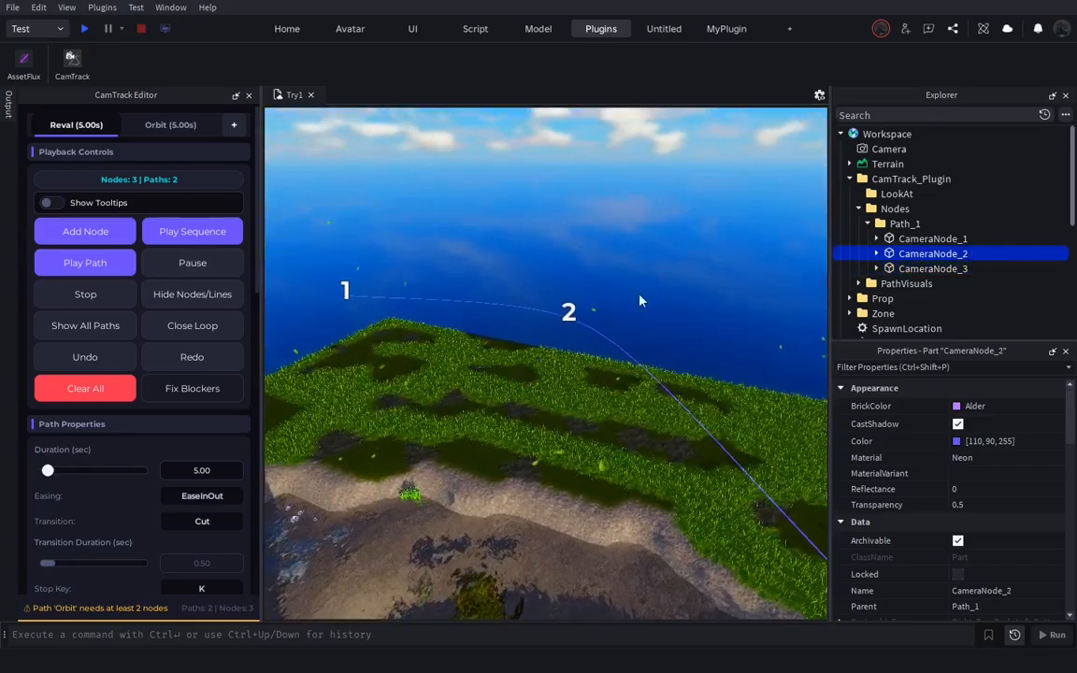
key("ctrl+2")
left_click_drag(591, 287, 632, 257)
key("s")
right_click_drag(689, 325, 689, 328)
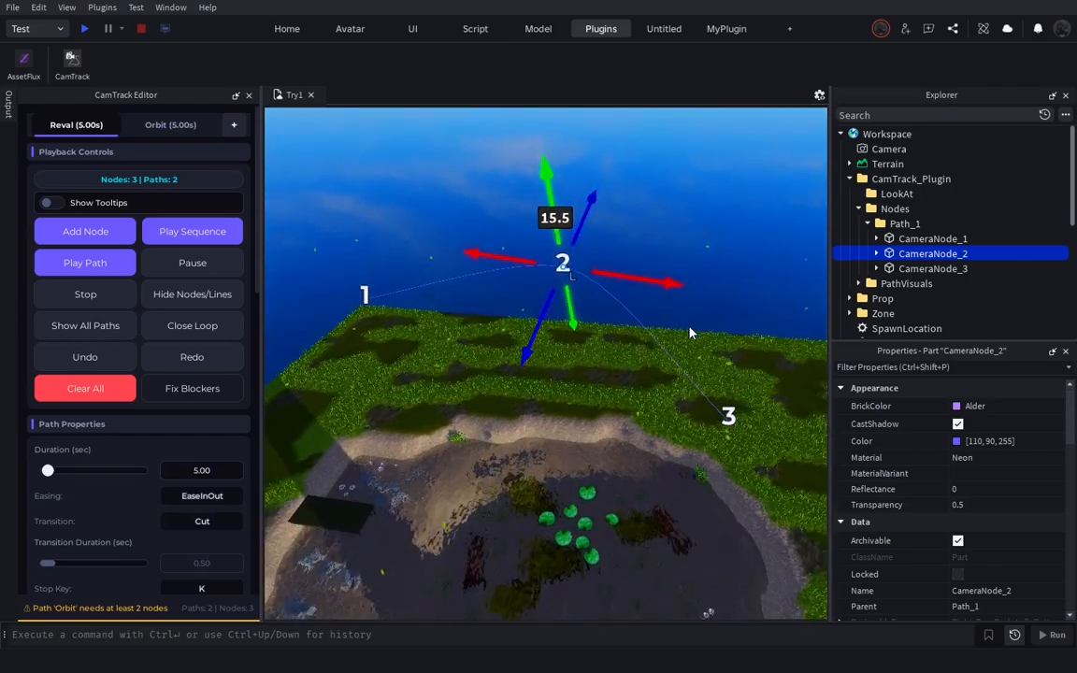
Deselect the node, hide the nodes and lines, and play the Reval path as a preview
left_click(675, 432)
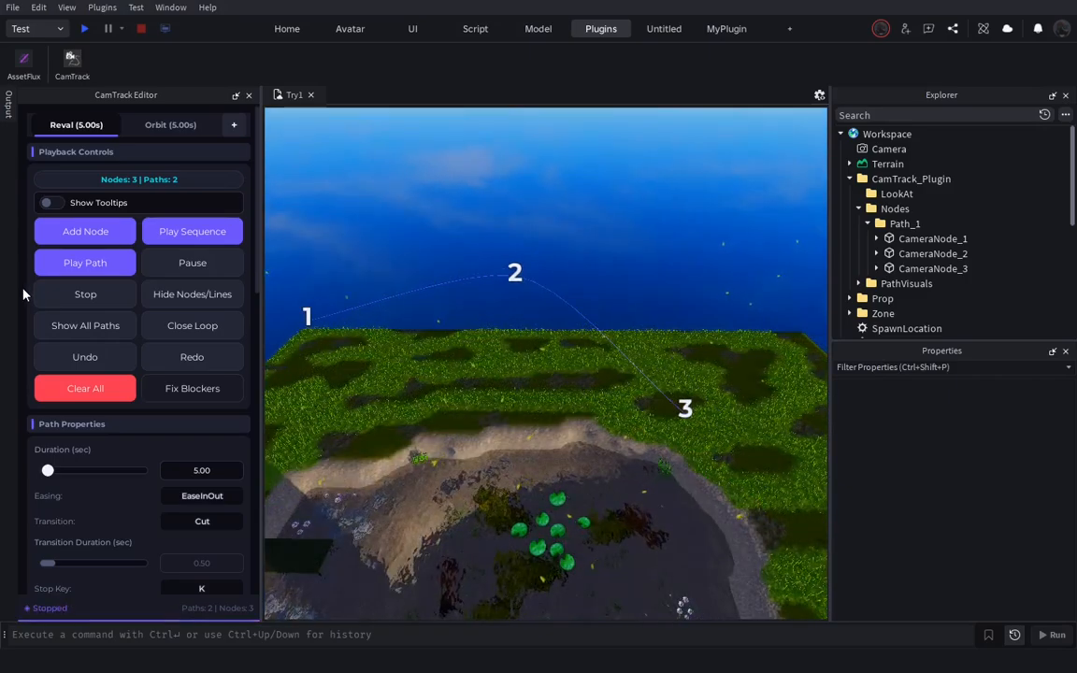
left_click(191, 293)
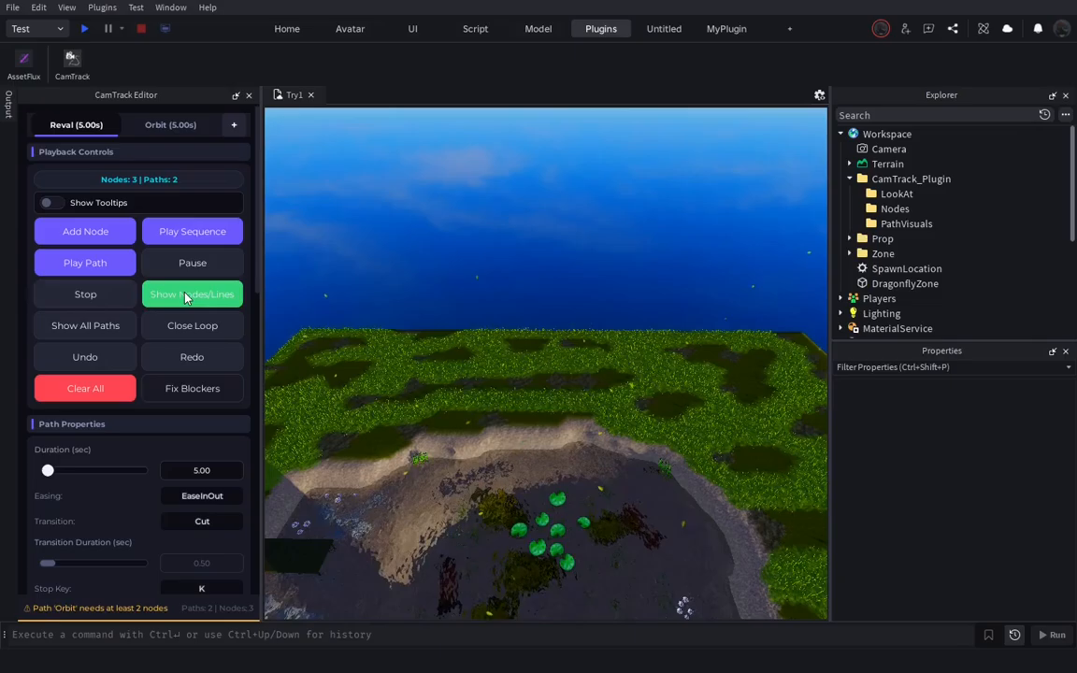
left_click(100, 268)
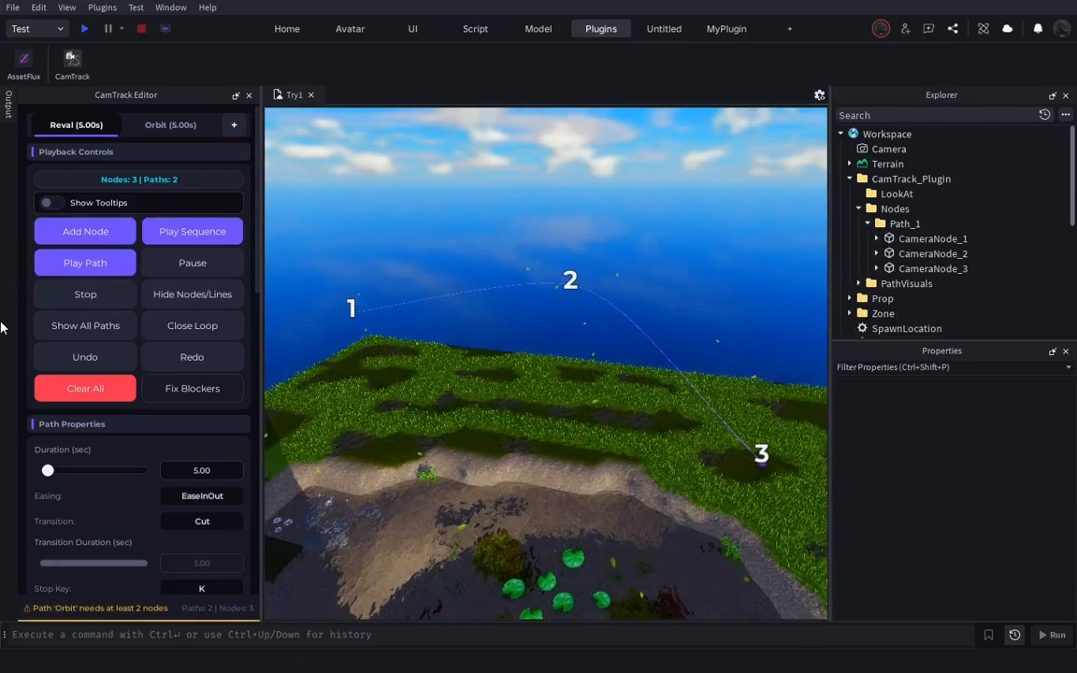
Set the Reval path's duration to 10 seconds and its easing to Linear
scroll(90, 254, "down", 5)
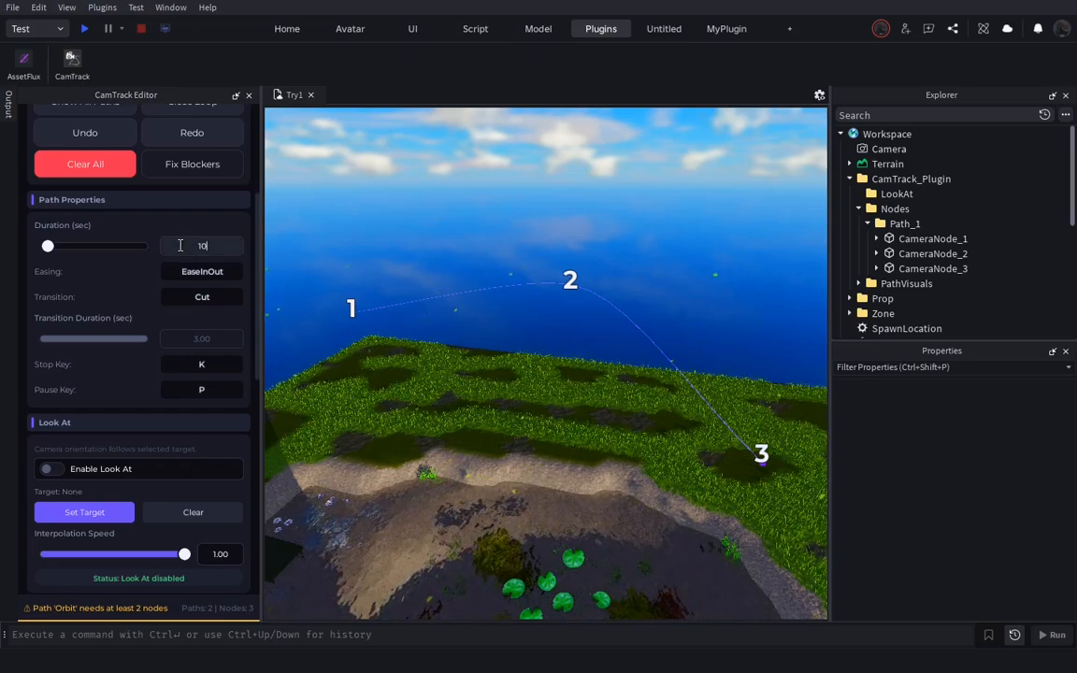
key("Return")
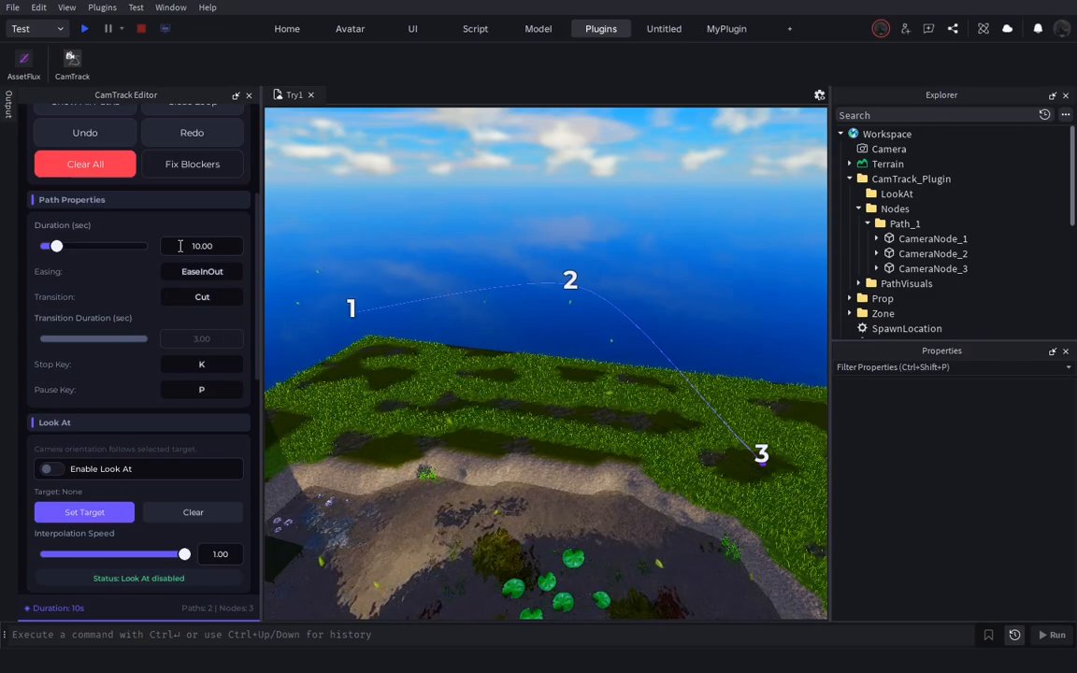
left_click(191, 272)
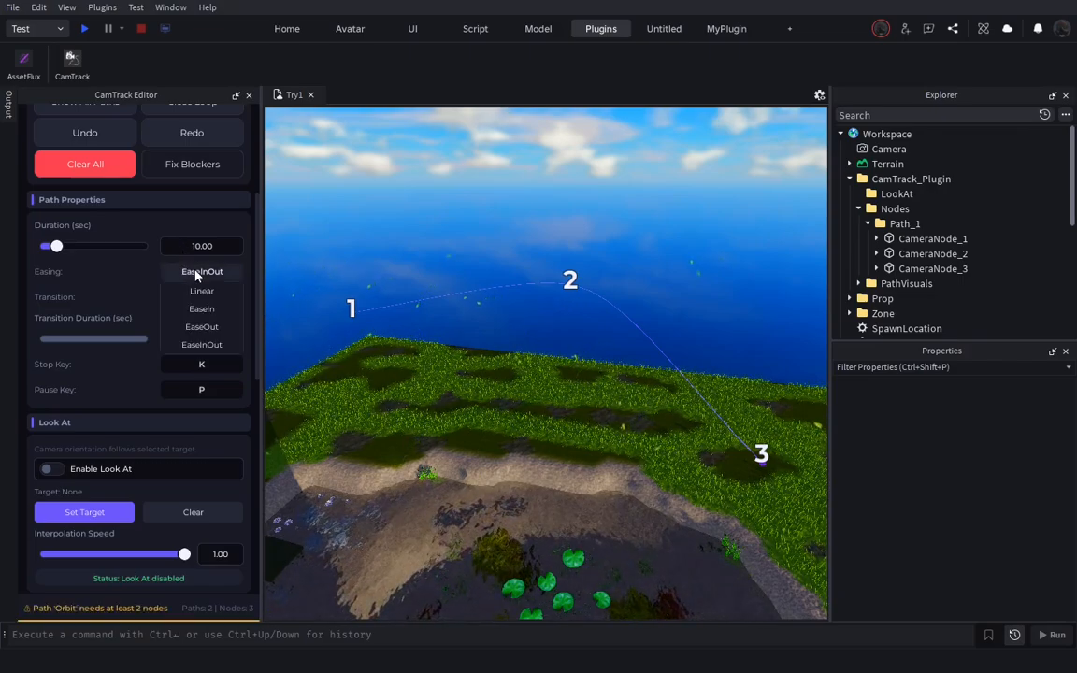
left_click(202, 292)
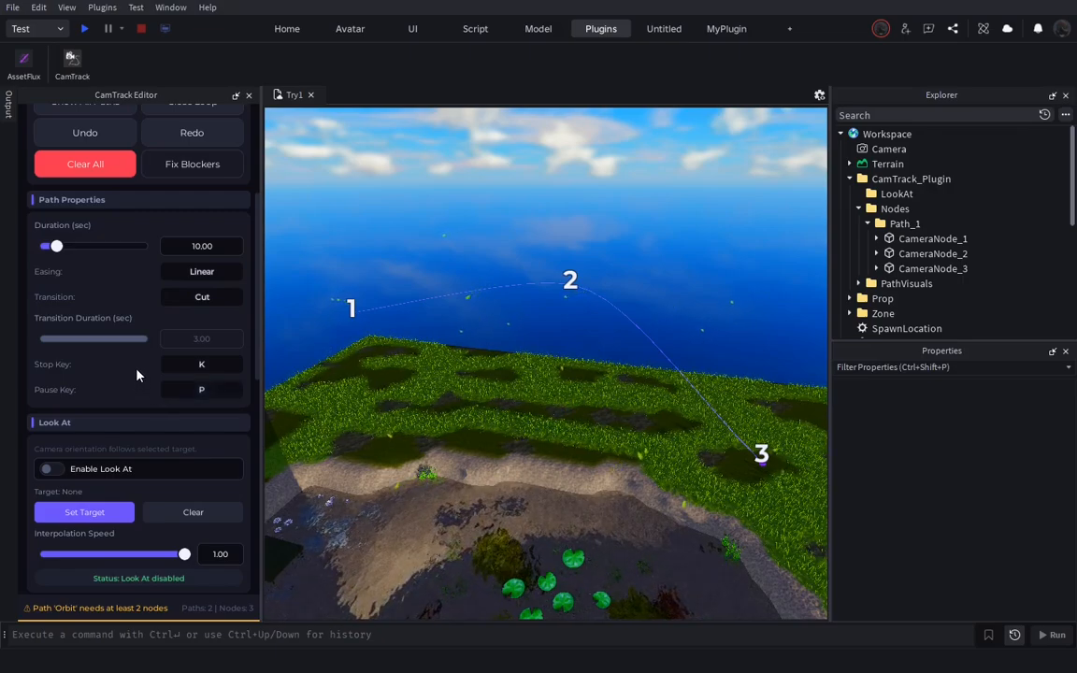
Set the Reval path's transition to FadeBlack with a transition duration of 1 second
left_click(177, 301)
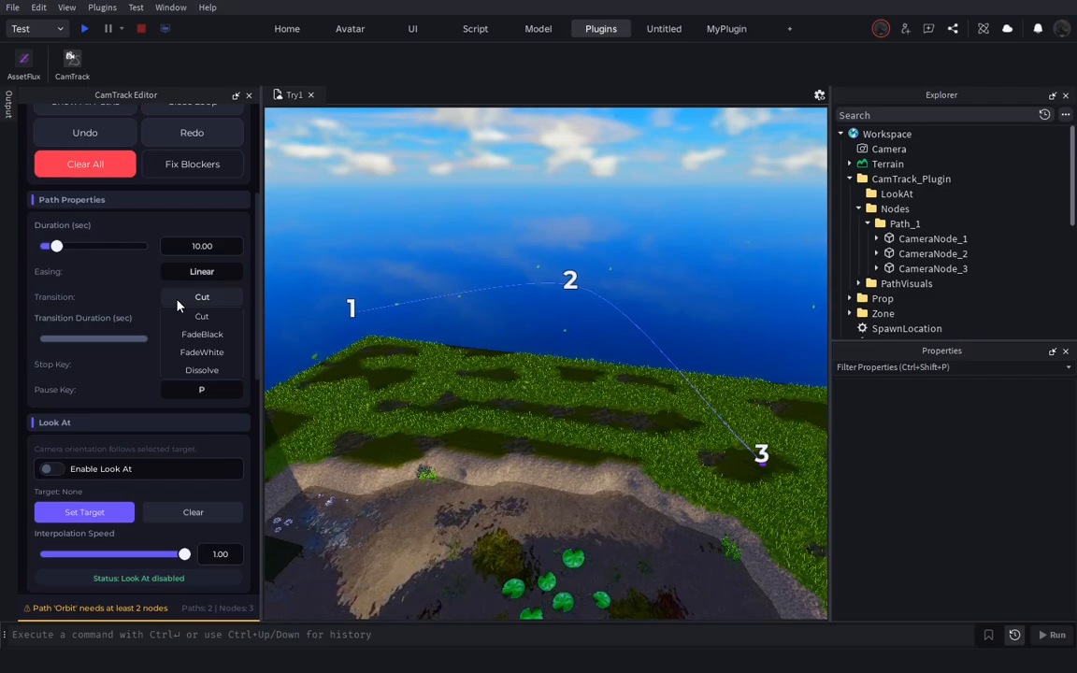
left_click(171, 334)
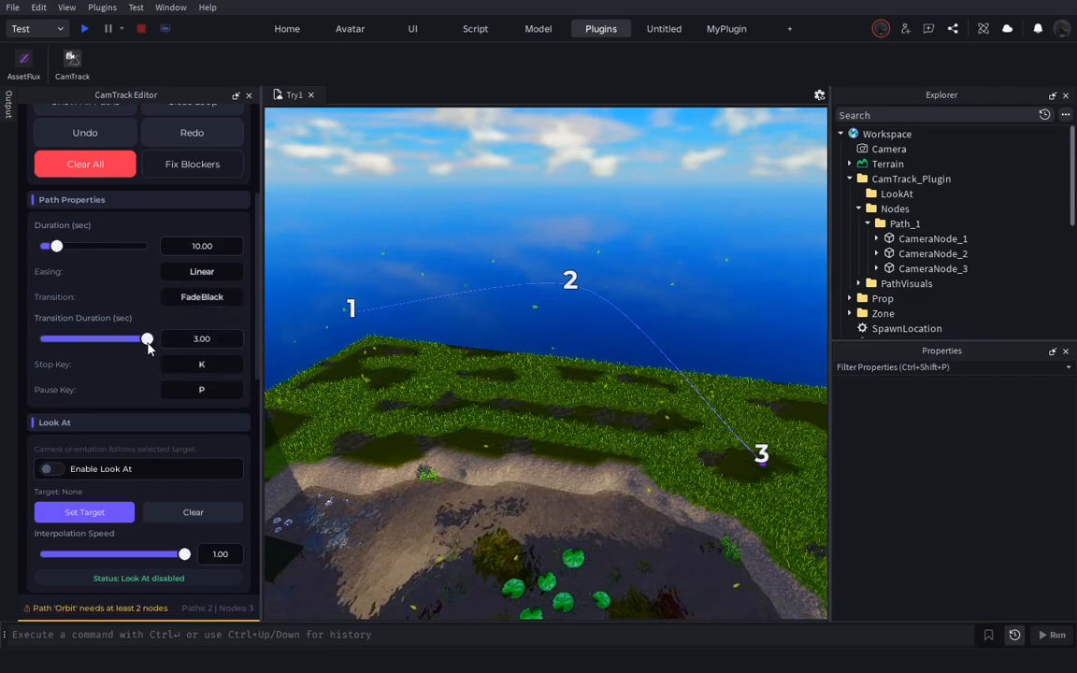
left_click(203, 341)
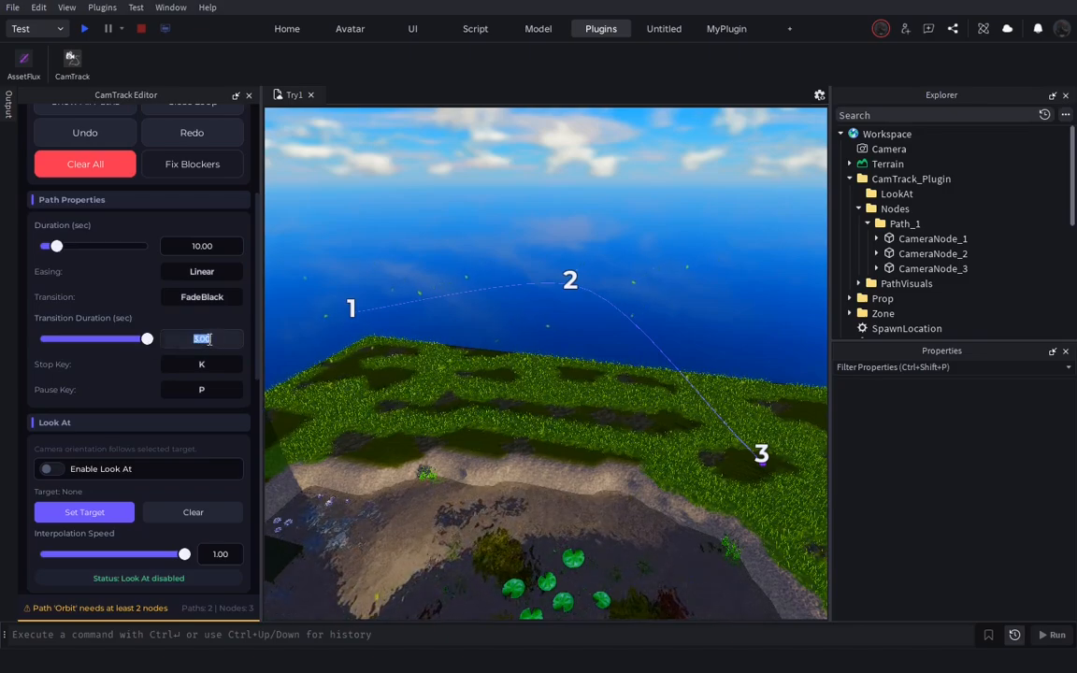
key("Return")
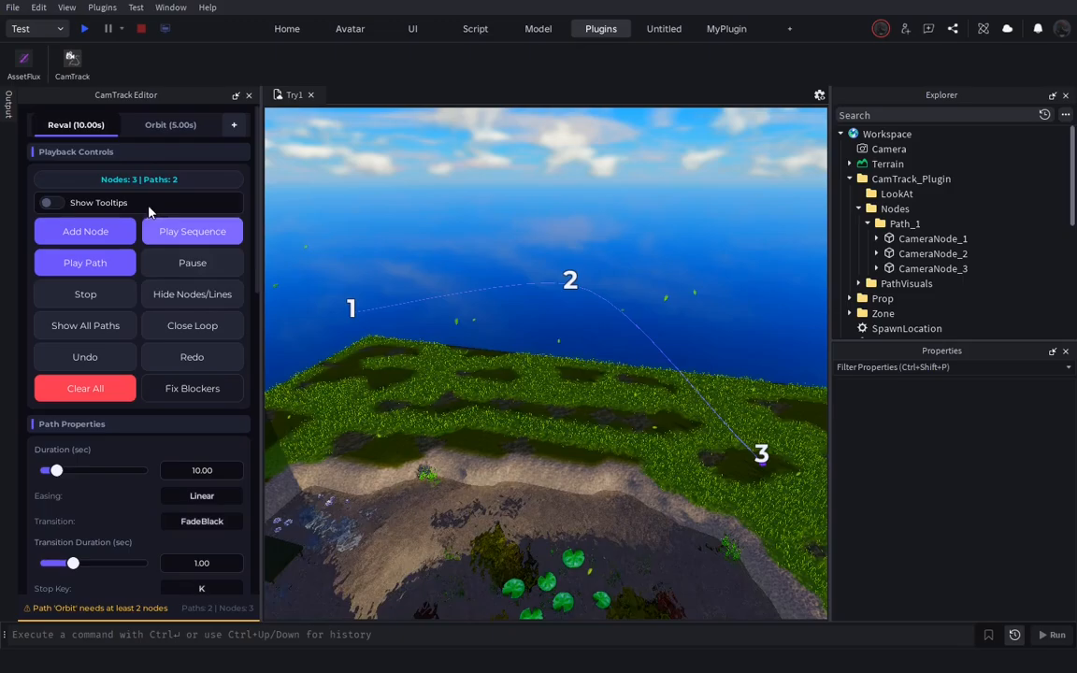
Switch to the Orbit path and add its first camera node from a viewpoint overlooking the pond
left_click(170, 124)
right_click_drag(542, 369, 542, 368)
left_click(85, 231)
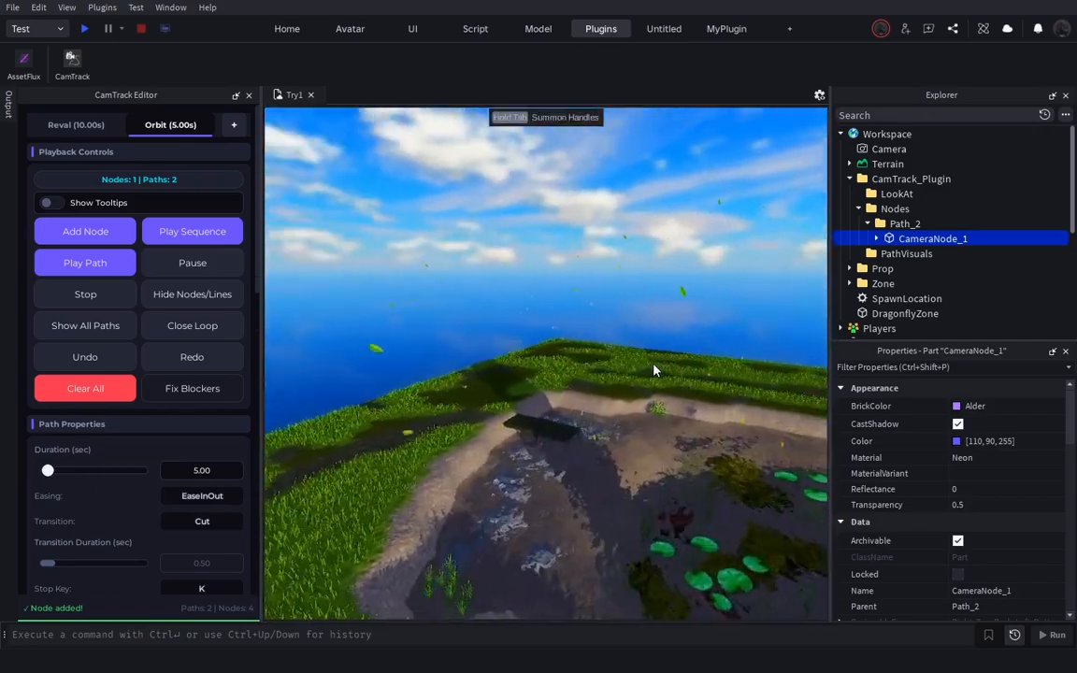
Add a second and a third camera node to the Orbit path from further viewpoints circling the pond
key("d")
right_click_drag(654, 370, 654, 370)
left_click(73, 242)
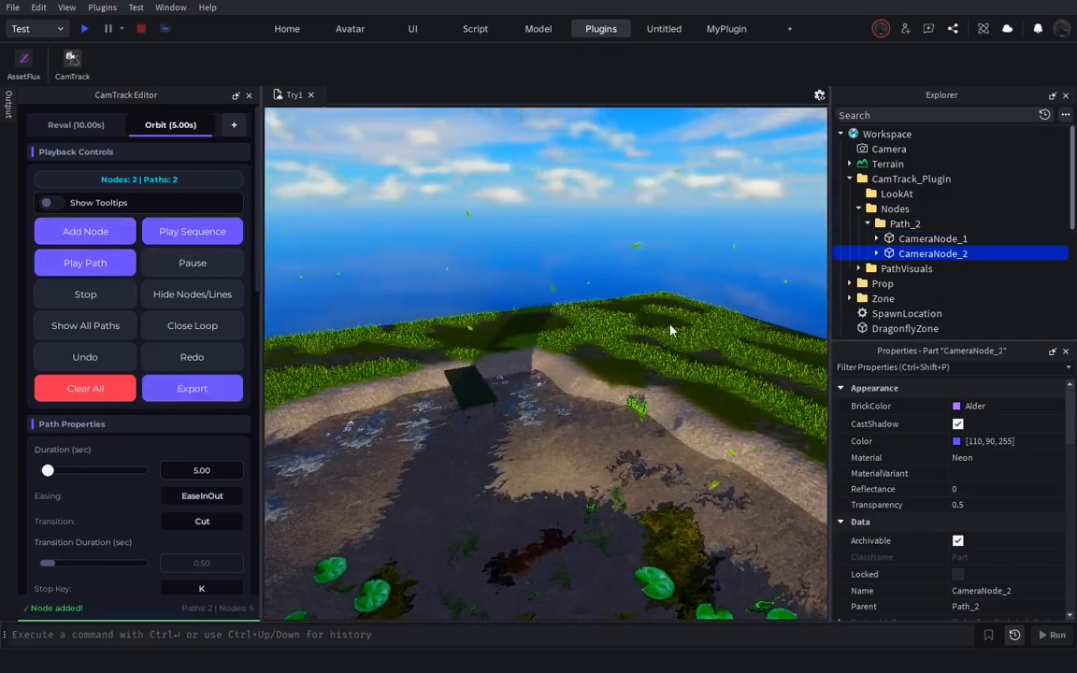
right_click_drag(602, 291, 602, 291)
key("d")
right_click_drag(669, 326, 669, 326)
left_click(105, 237)
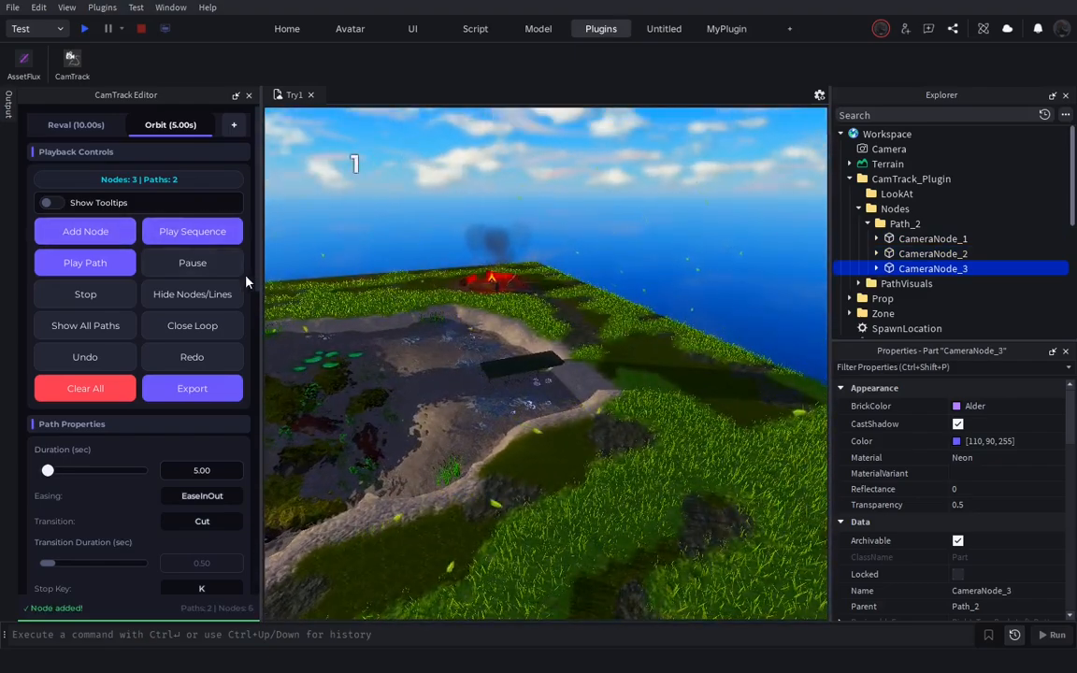
Hide the nodes and lines, preview the Orbit path, and play the full sequence
left_click(219, 293)
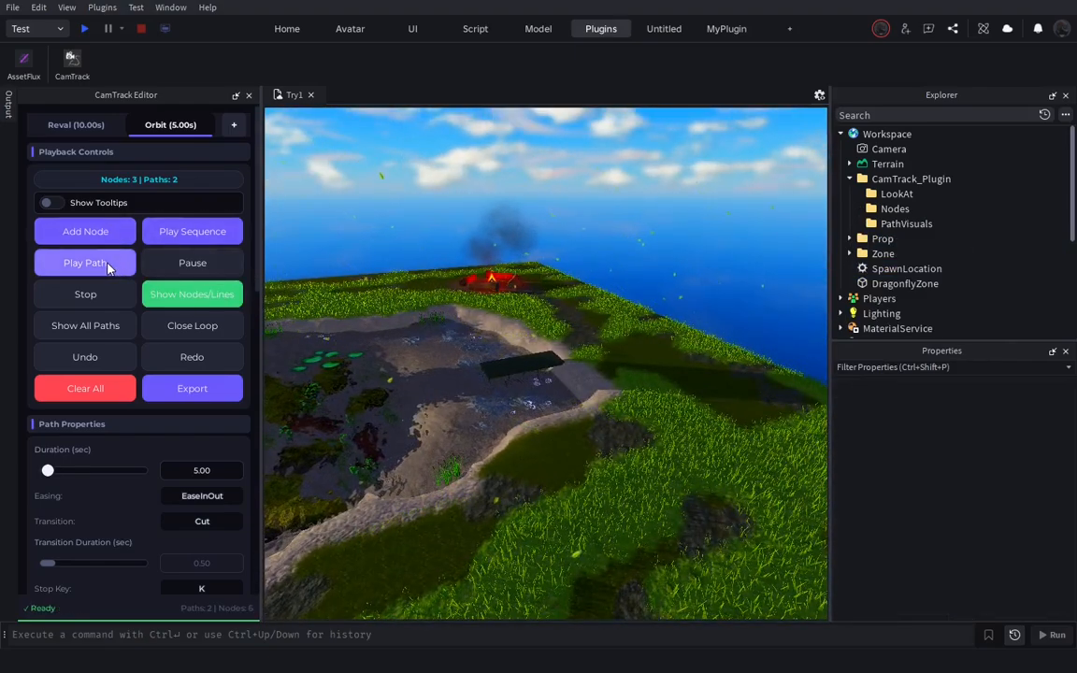
left_click(85, 263)
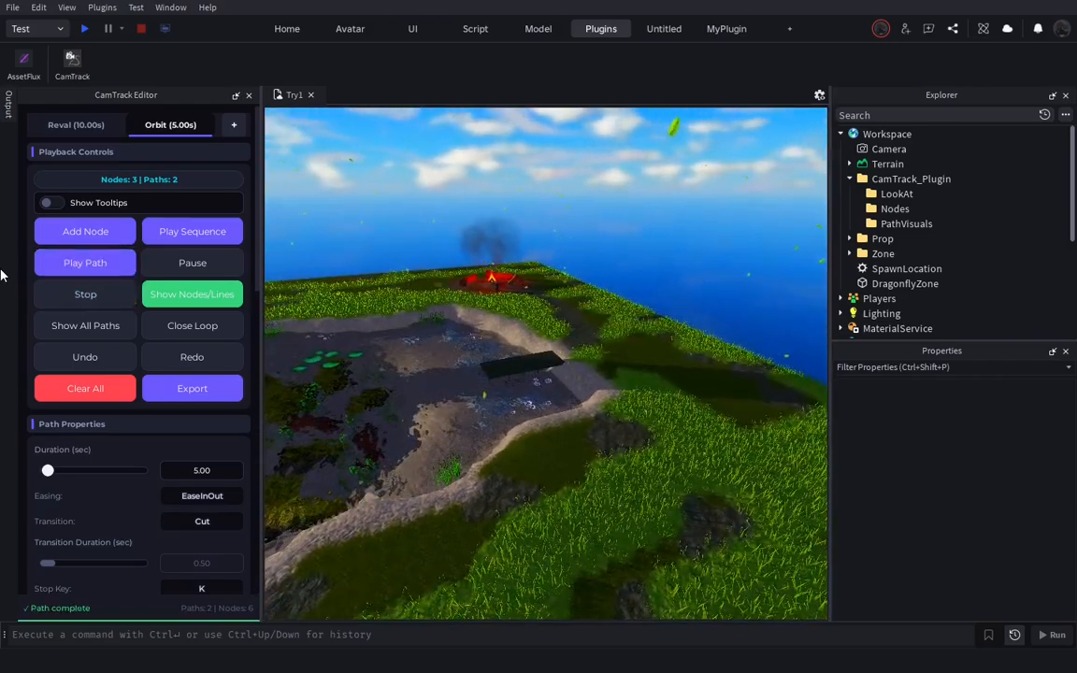
left_click(184, 232)
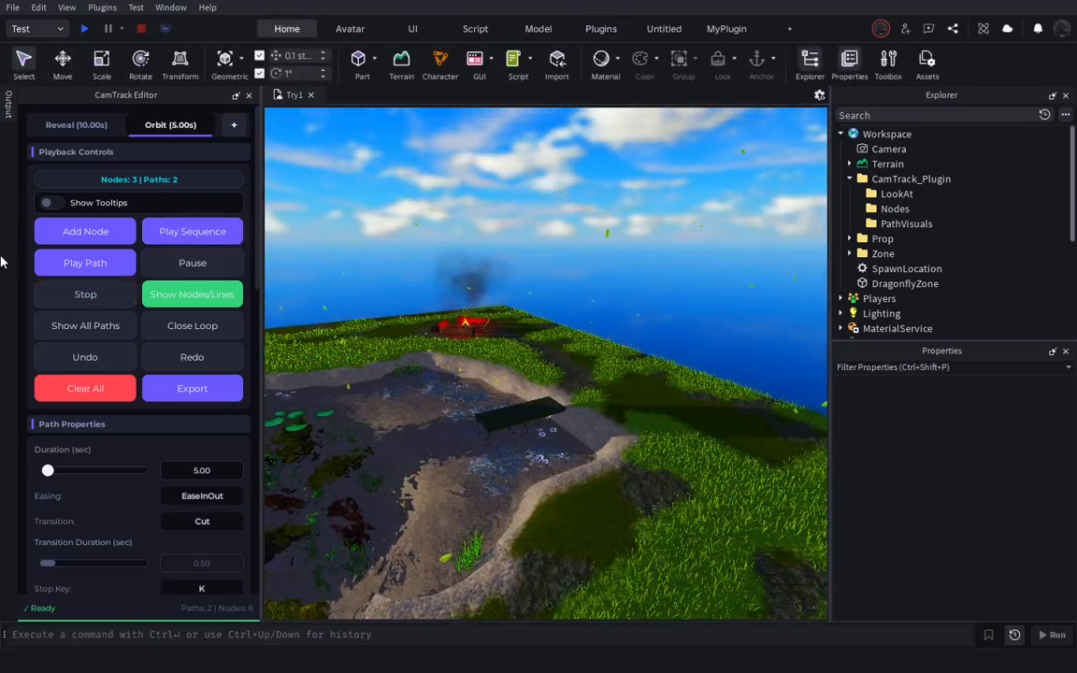
Enable Look At on the Orbit path with the dock's Seat as the target, and play the path
scroll(23, 244, "down", 8)
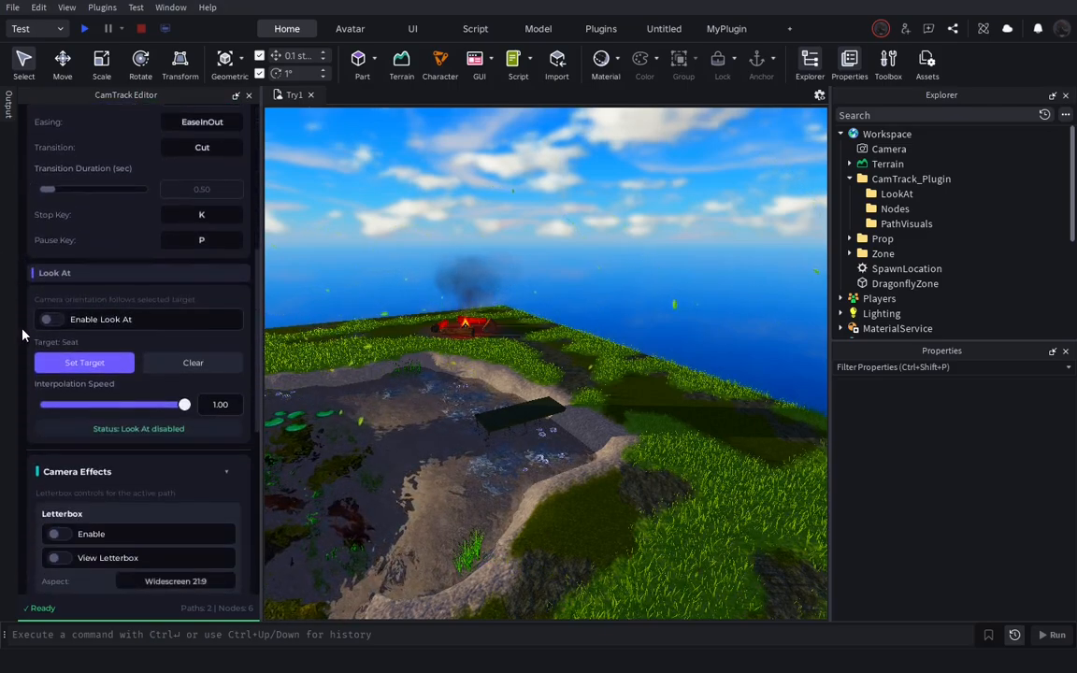
left_click(482, 416)
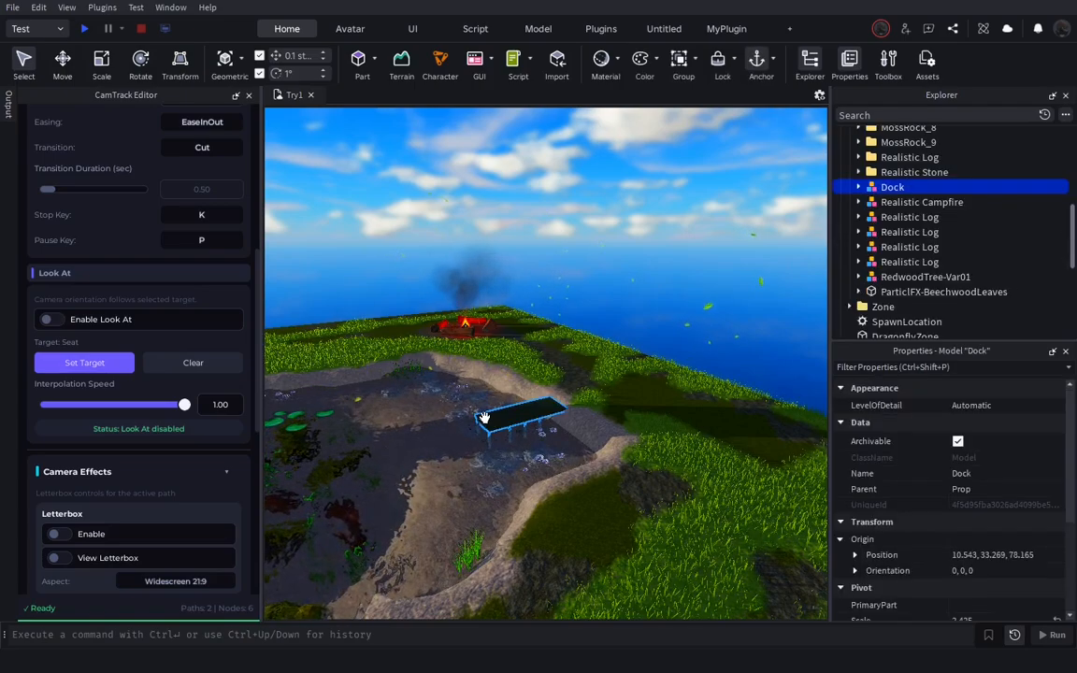
left_click(857, 187)
left_click(893, 202)
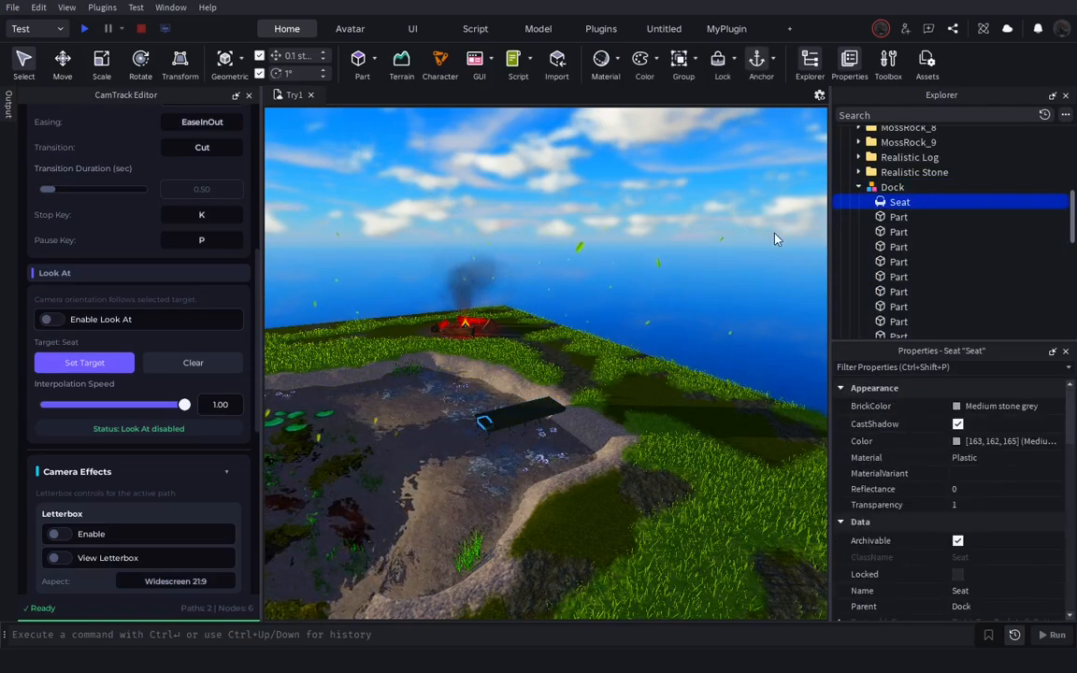
left_click(51, 319)
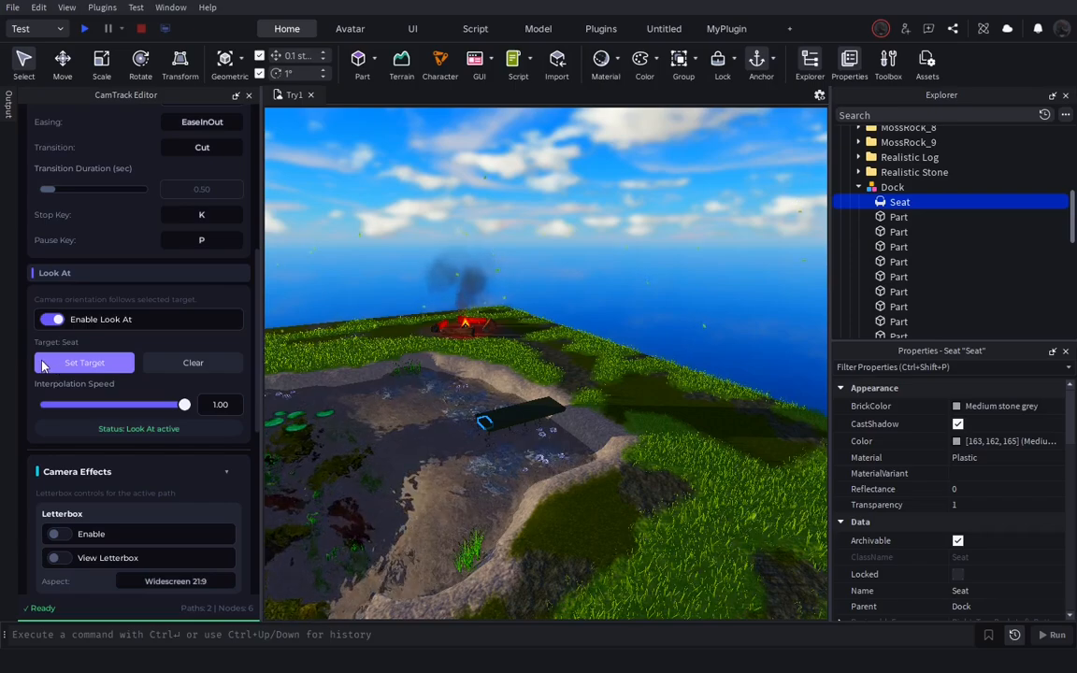
scroll(42, 364, "up", 8)
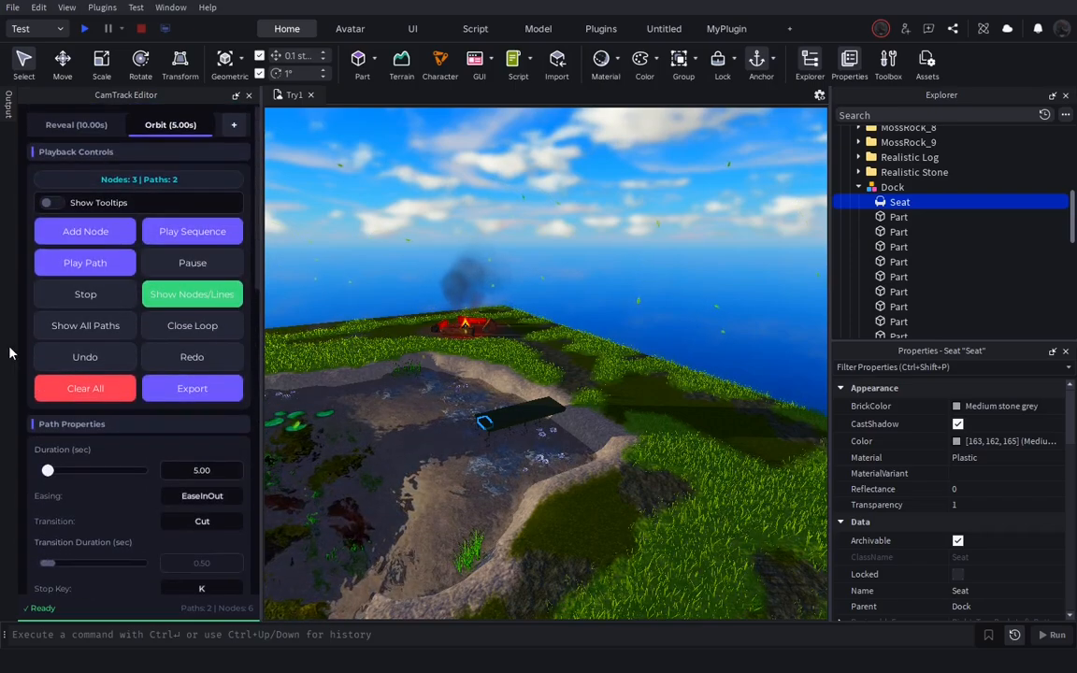
left_click(79, 263)
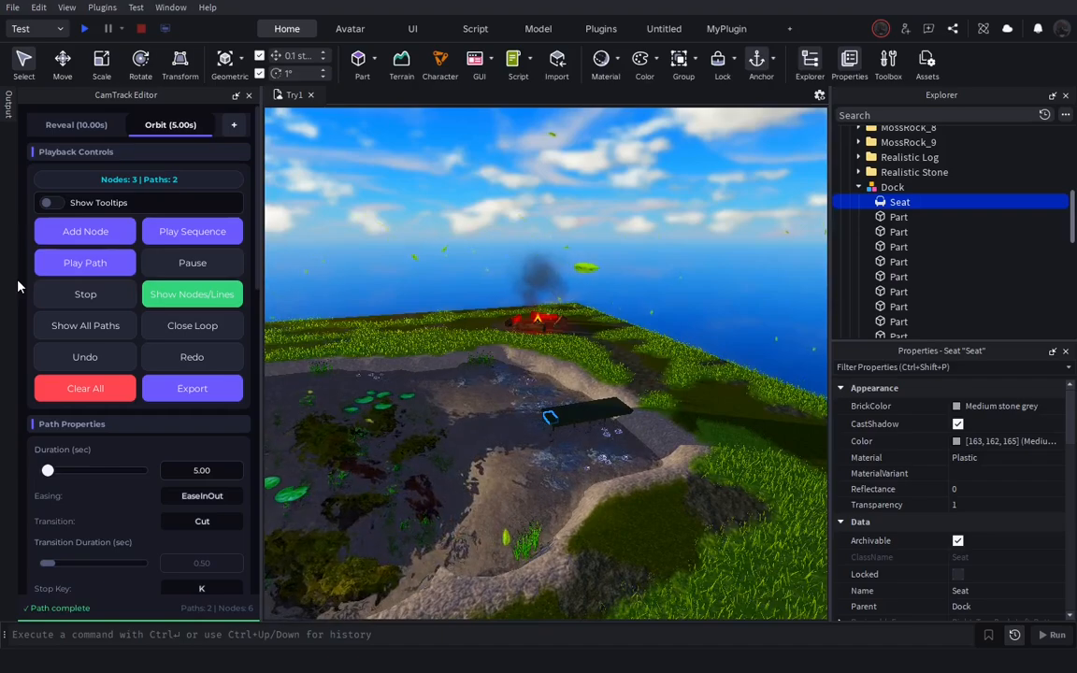
Set the Look At interpolation speed of the Orbit path to 0.50
scroll(31, 297, "down", 8)
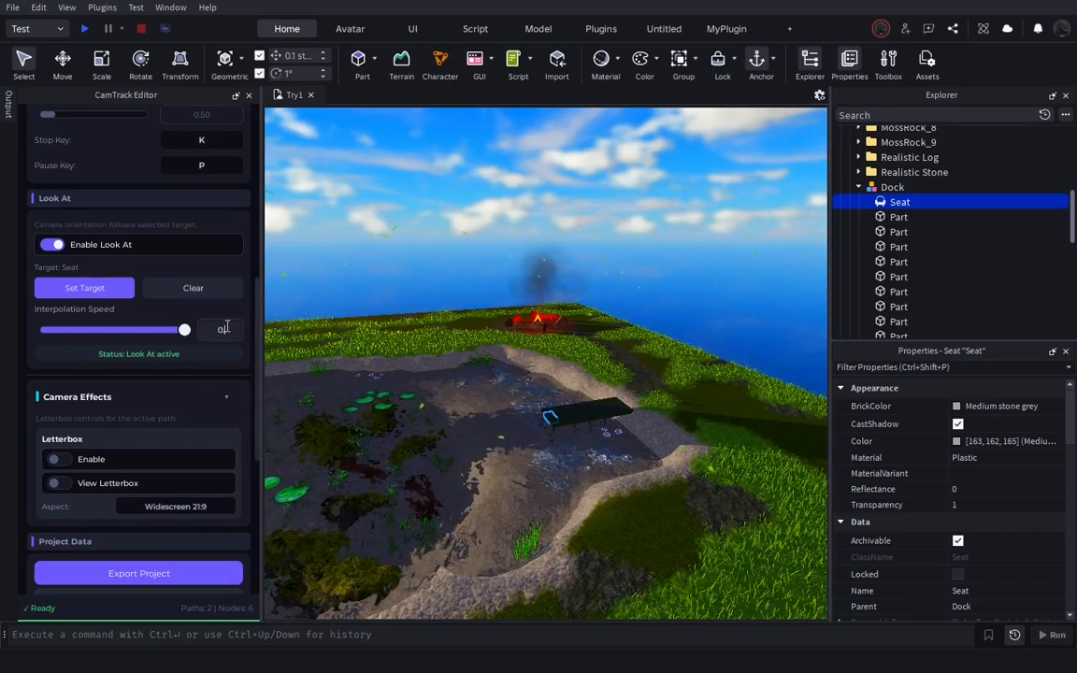
key("Return")
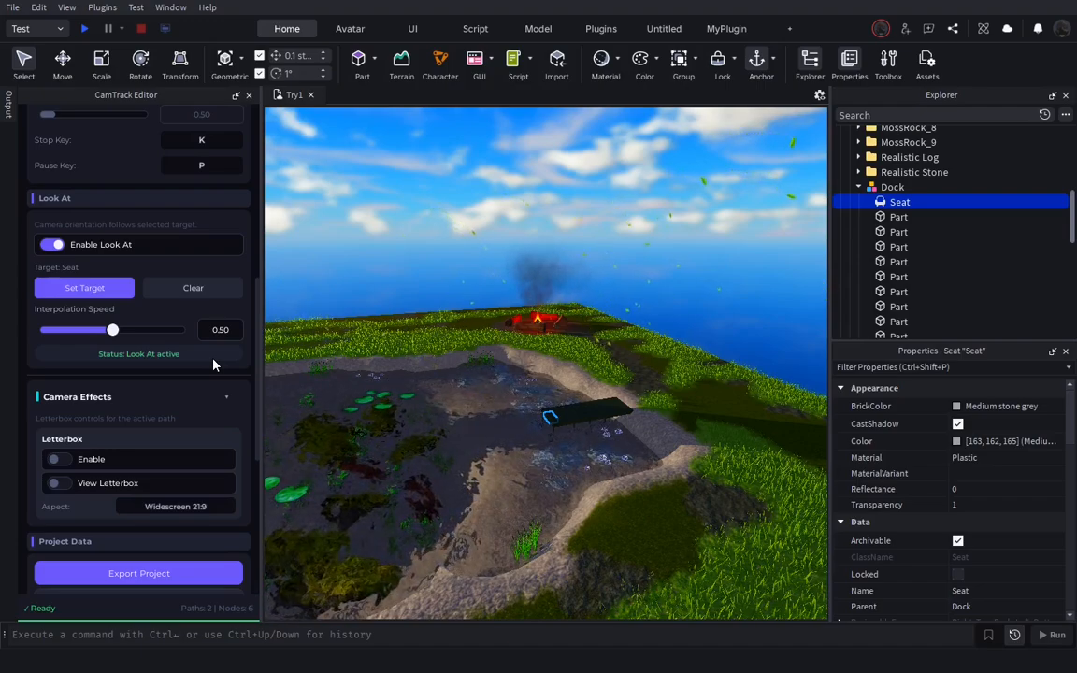
Clear Look At on the Orbit path and play the path without it
left_click(184, 297)
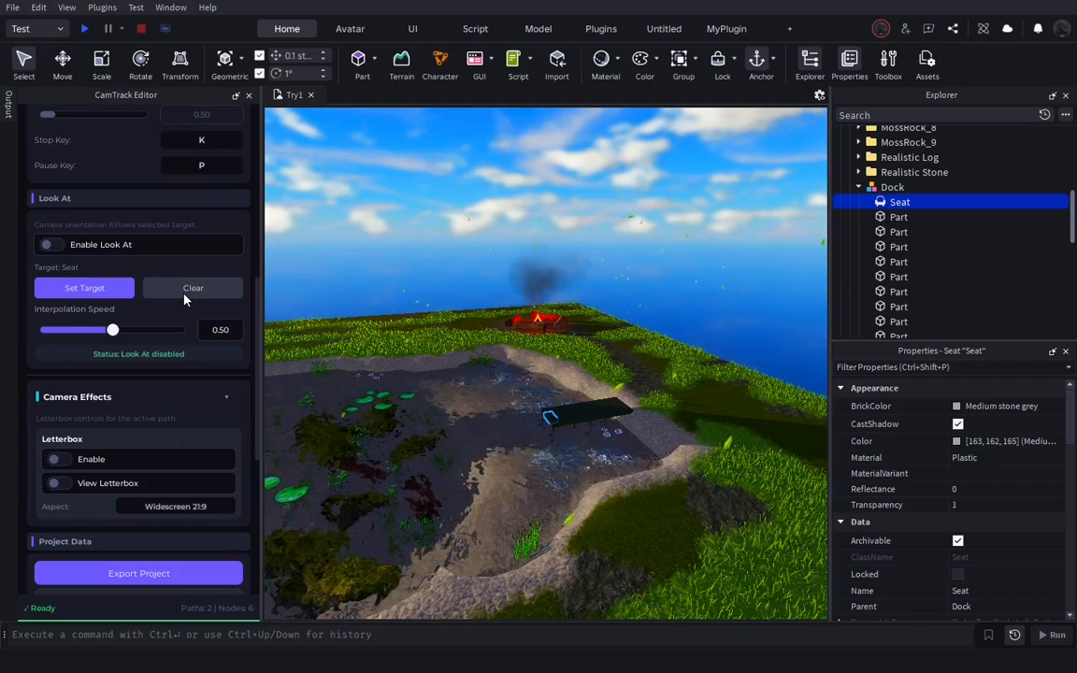
scroll(36, 285, "up", 10)
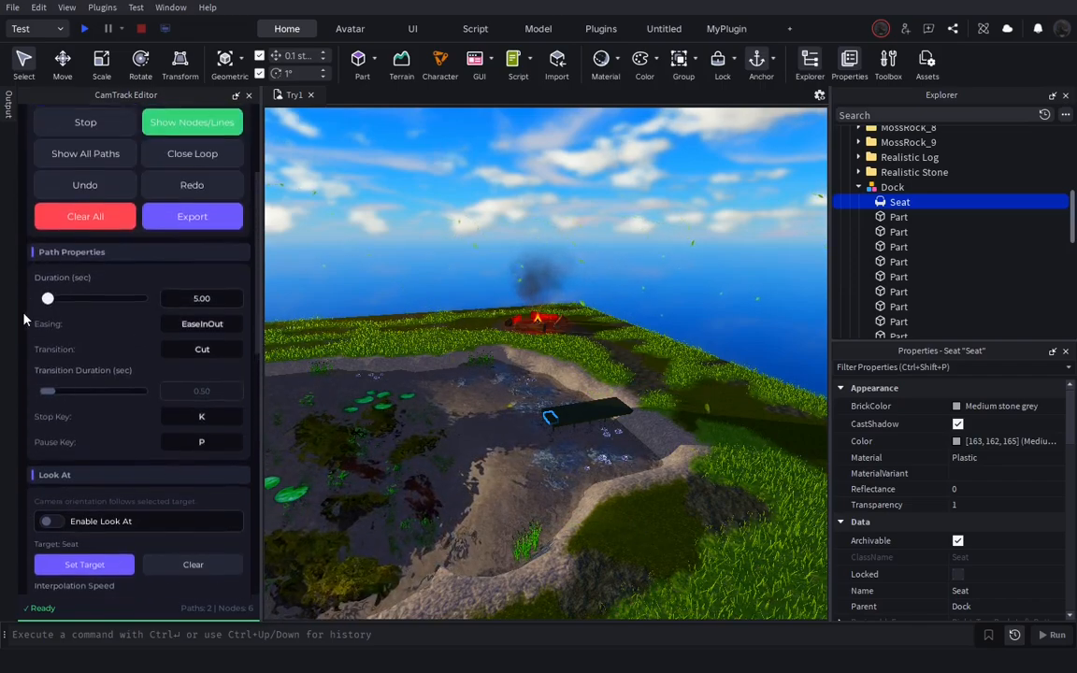
left_click(45, 263)
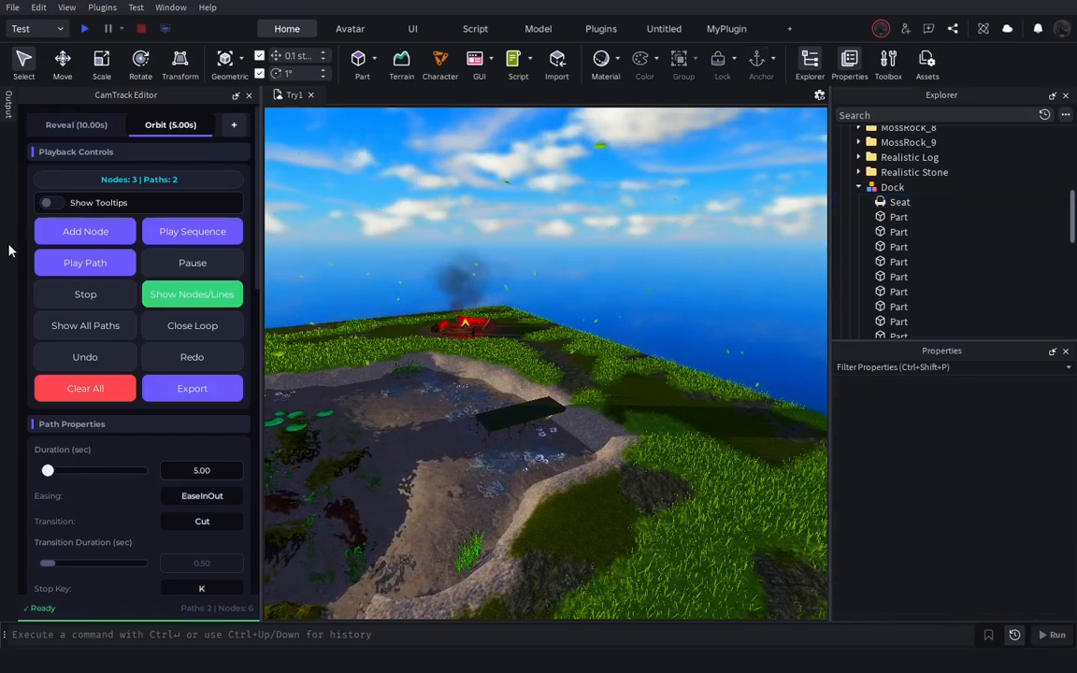
Enable the letterbox effect for the Orbit path and turn on its viewport preview
scroll(34, 229, "down", 10)
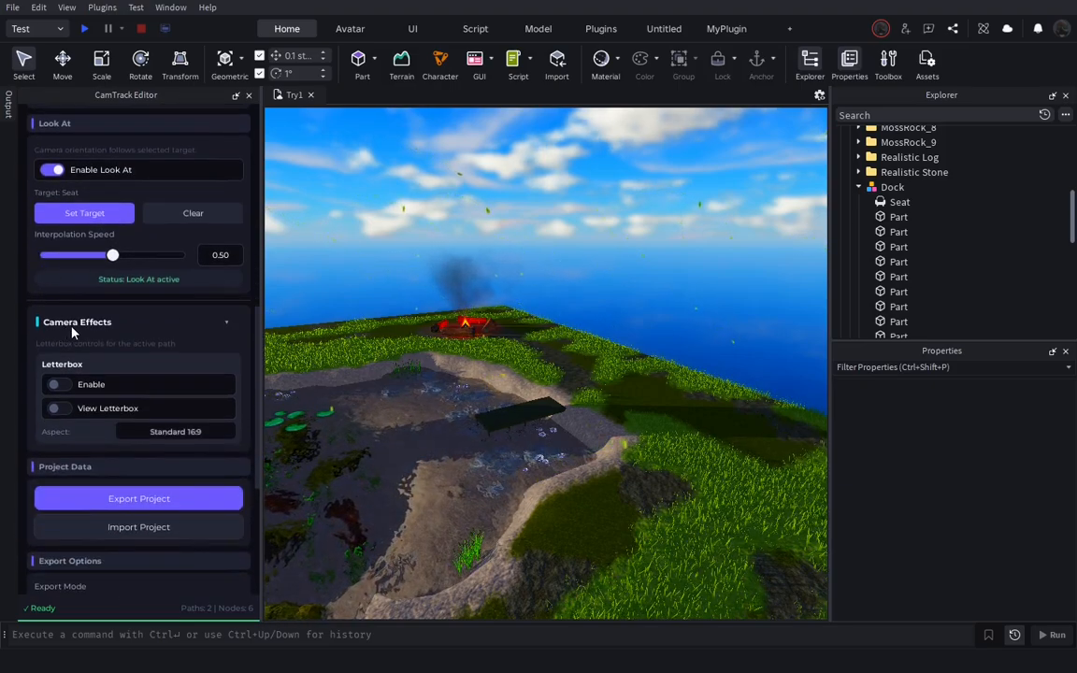
left_click(60, 385)
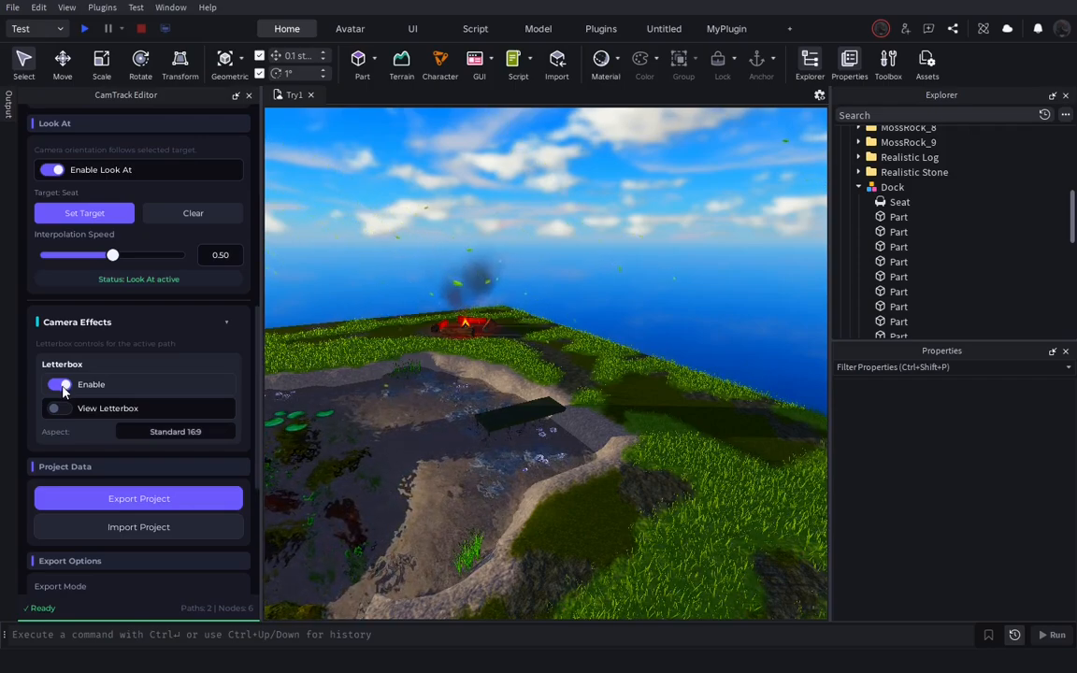
left_click(58, 409)
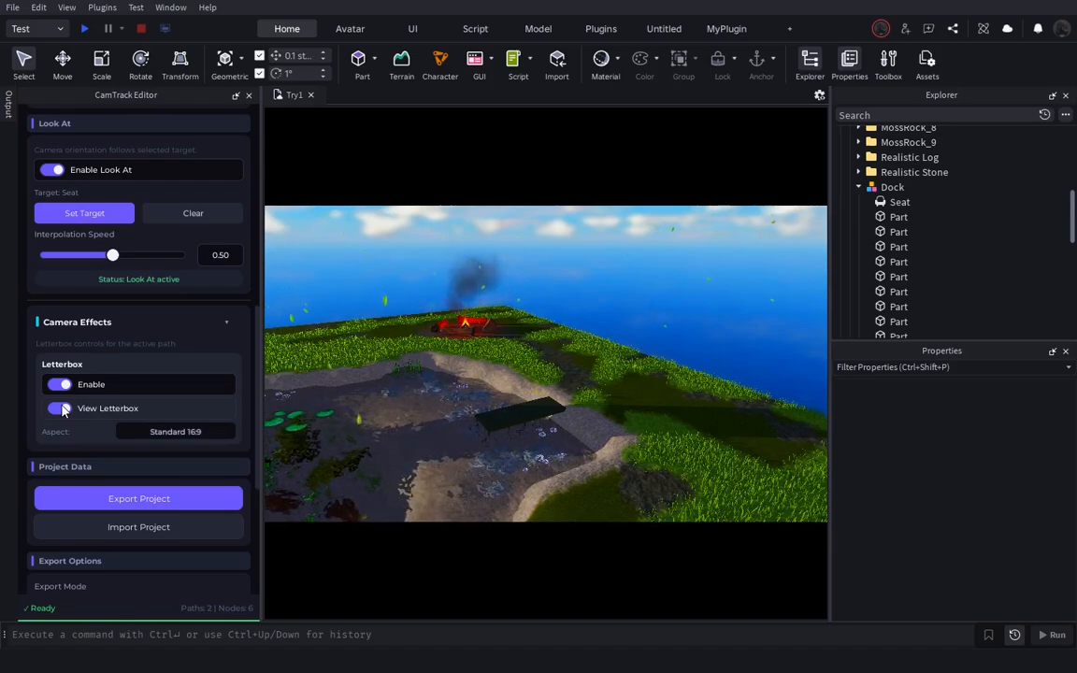
Try the Widescreen 21:9 and Anamorphic 2.39:1 aspects for the letterbox
left_click(150, 432)
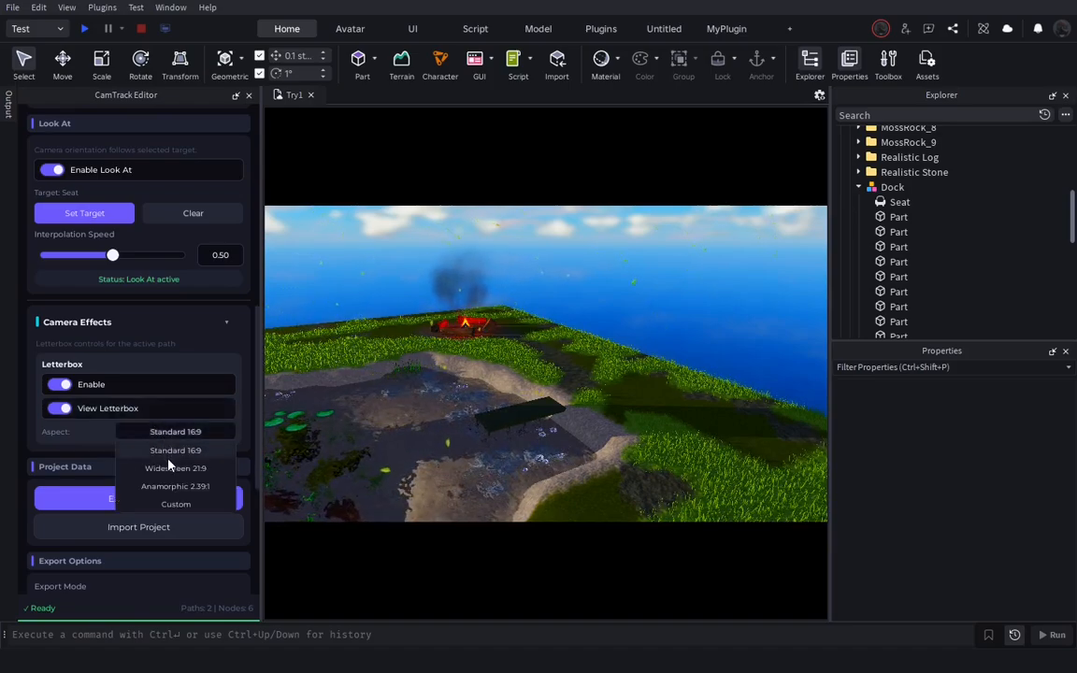
left_click(170, 469)
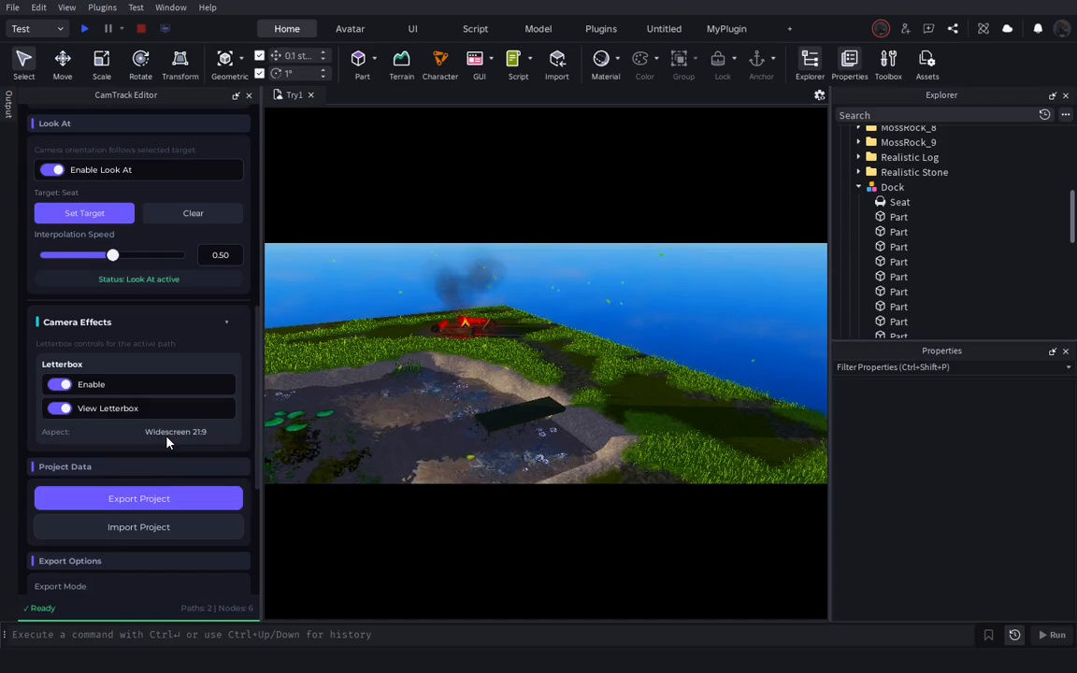
left_click(167, 433)
left_click(176, 486)
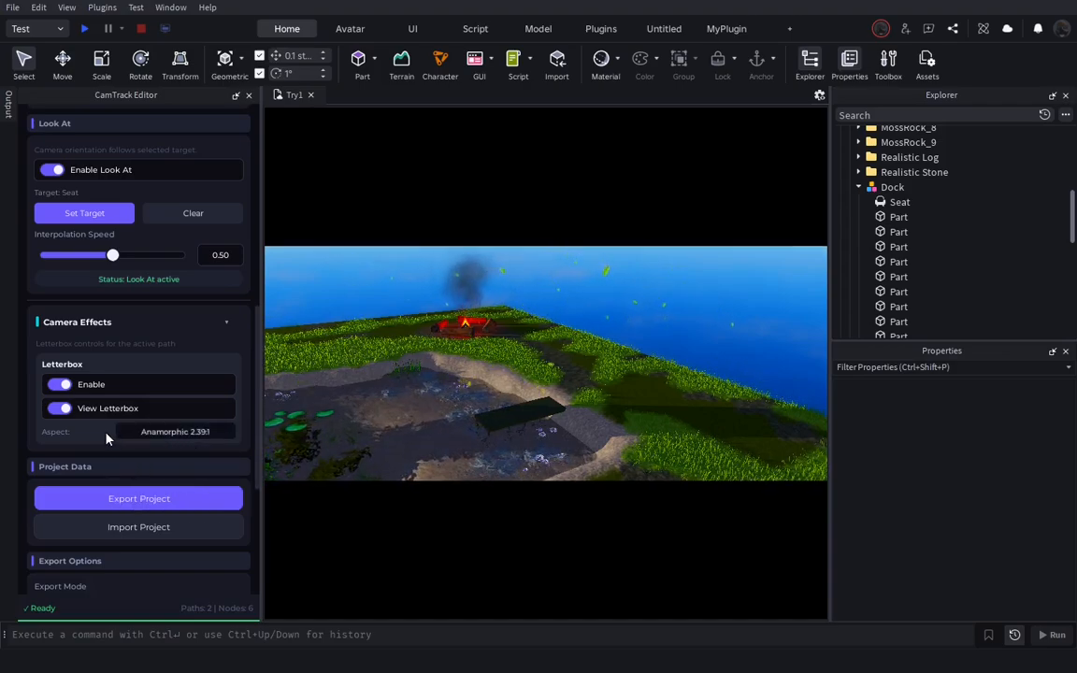
Set the letterbox aspect to Custom with a height of 10%
left_click(141, 434)
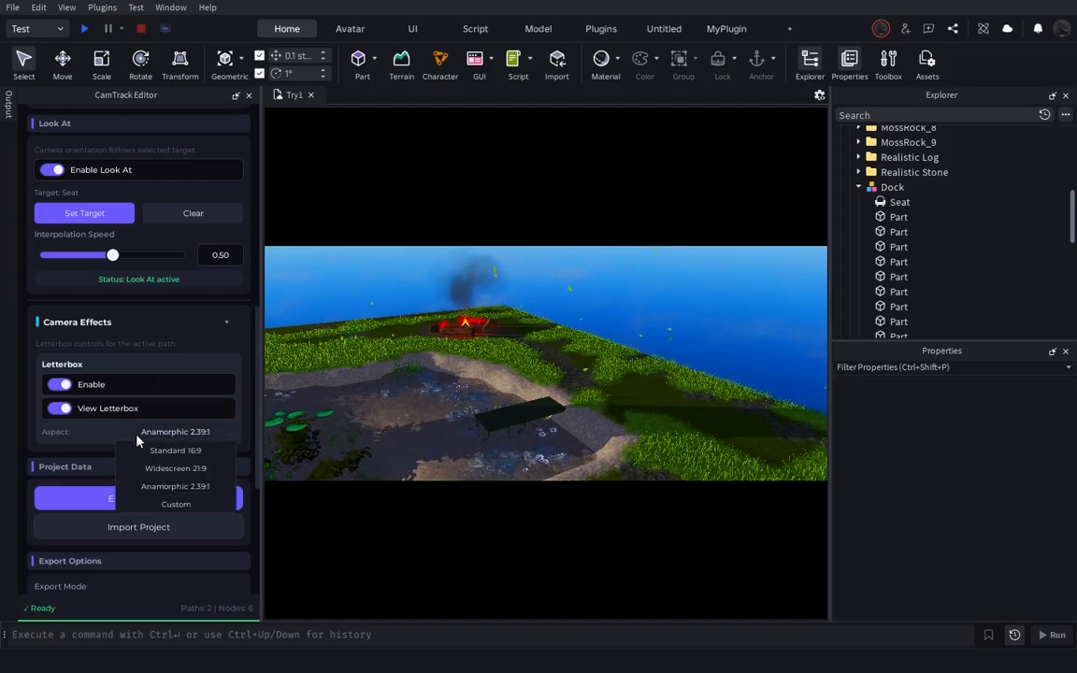
left_click(159, 504)
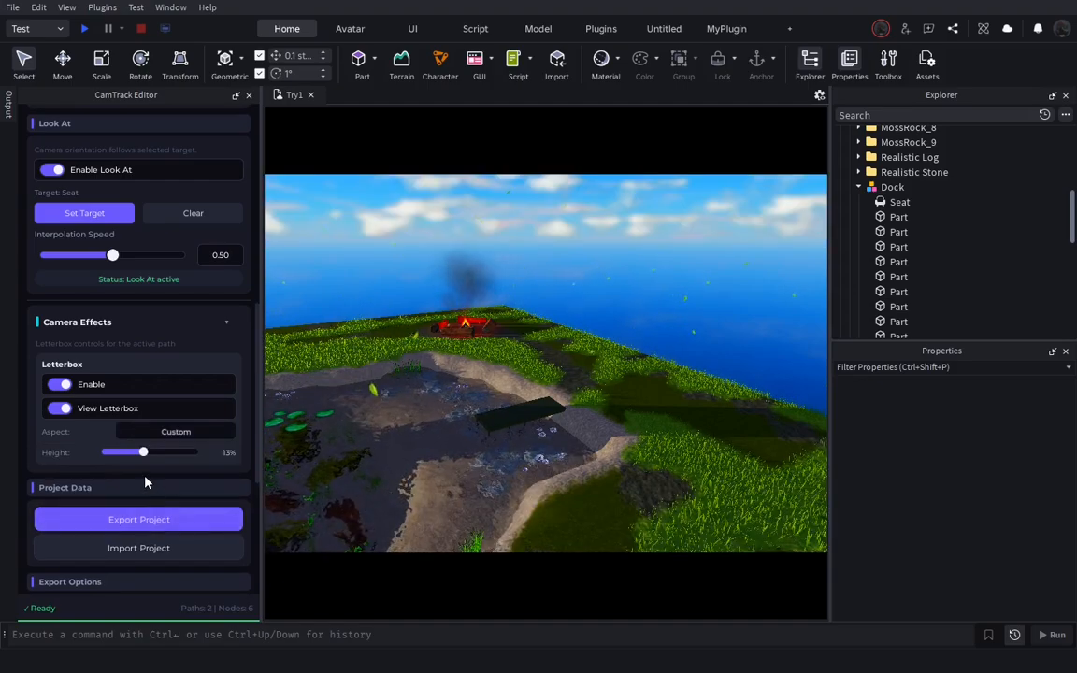
left_click_drag(180, 457, 134, 457)
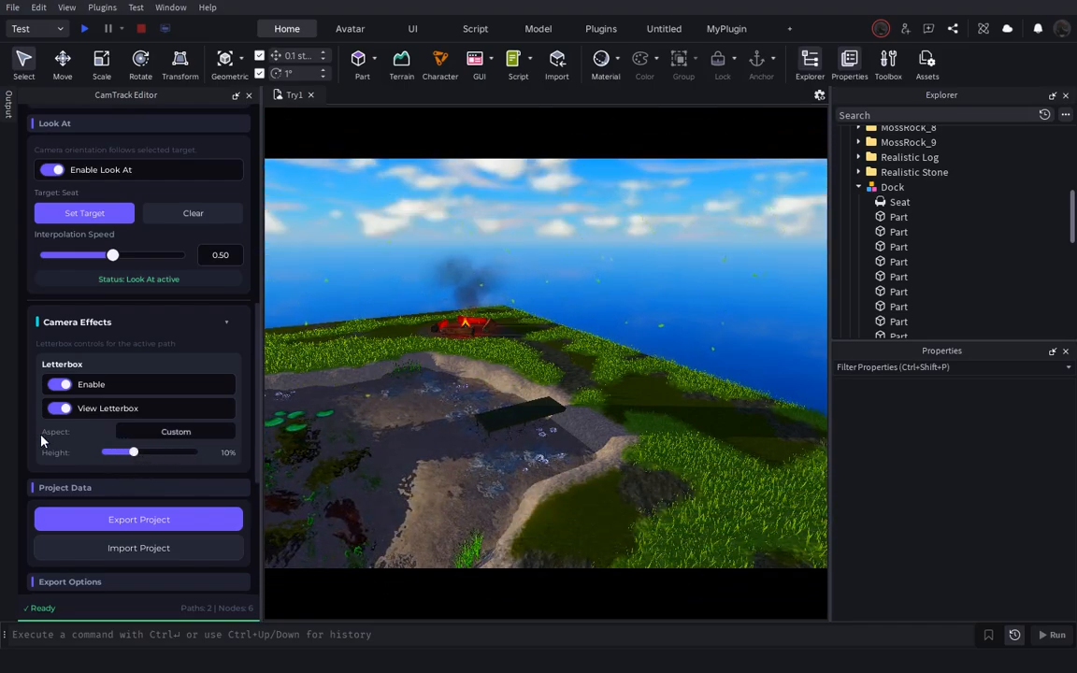
Play the Orbit path to preview it with the custom letterbox
scroll(36, 391, "up", 5)
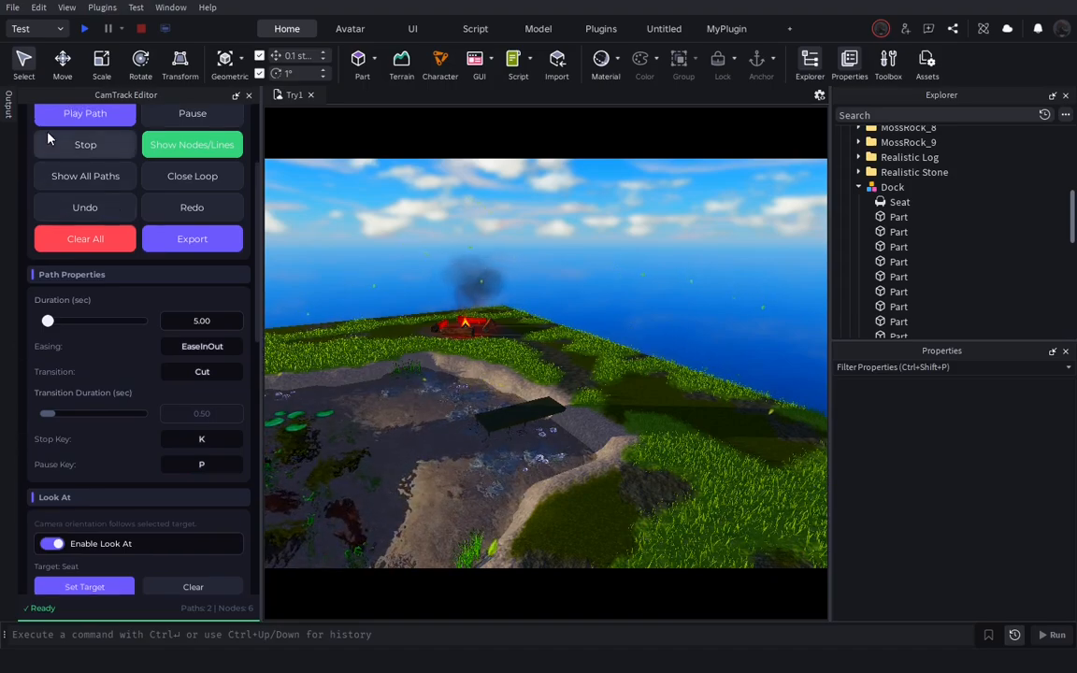
scroll(47, 140, "up", 2)
left_click(69, 267)
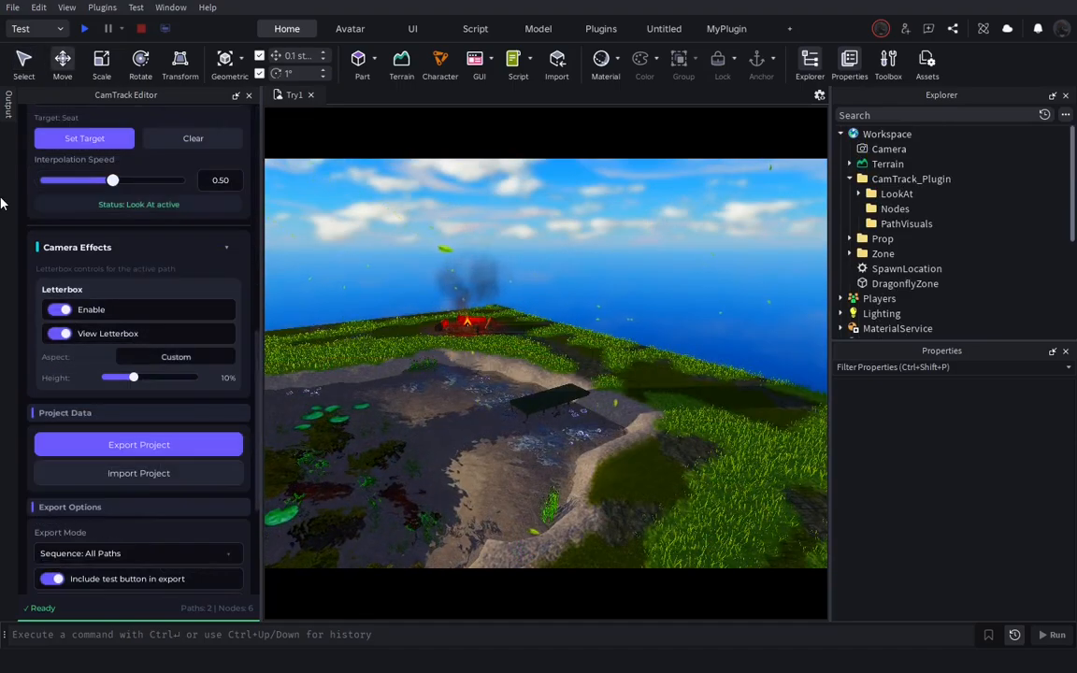
Set the Orbit path's duration to 10 seconds and check the sequence's total time
scroll(56, 224, "down", 5)
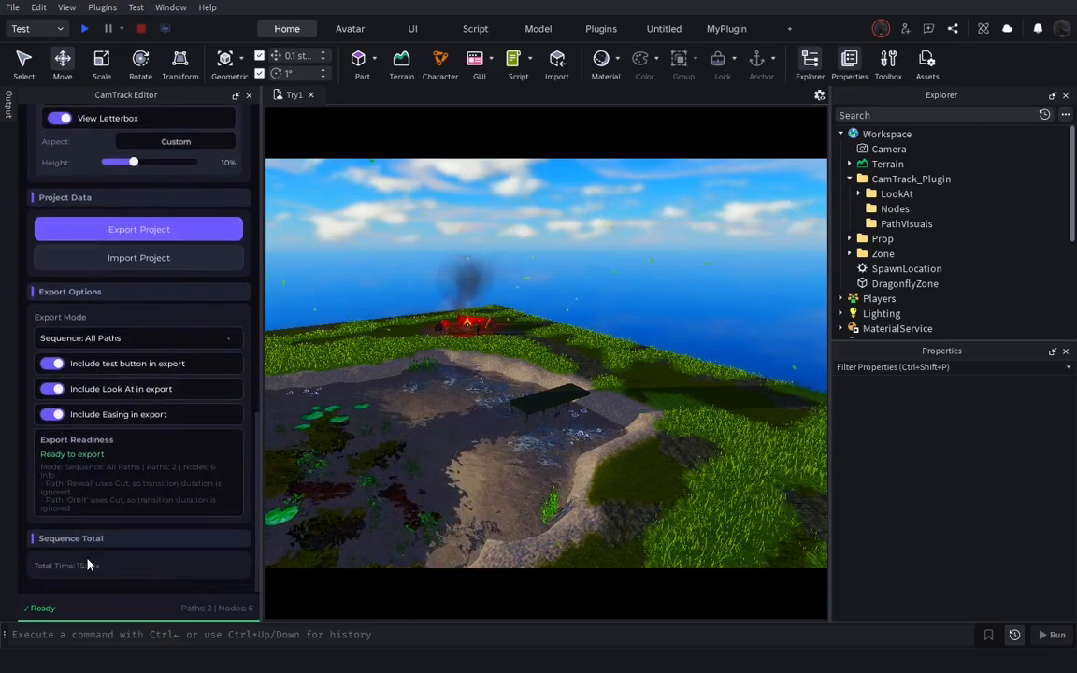
scroll(87, 565, "up", 12)
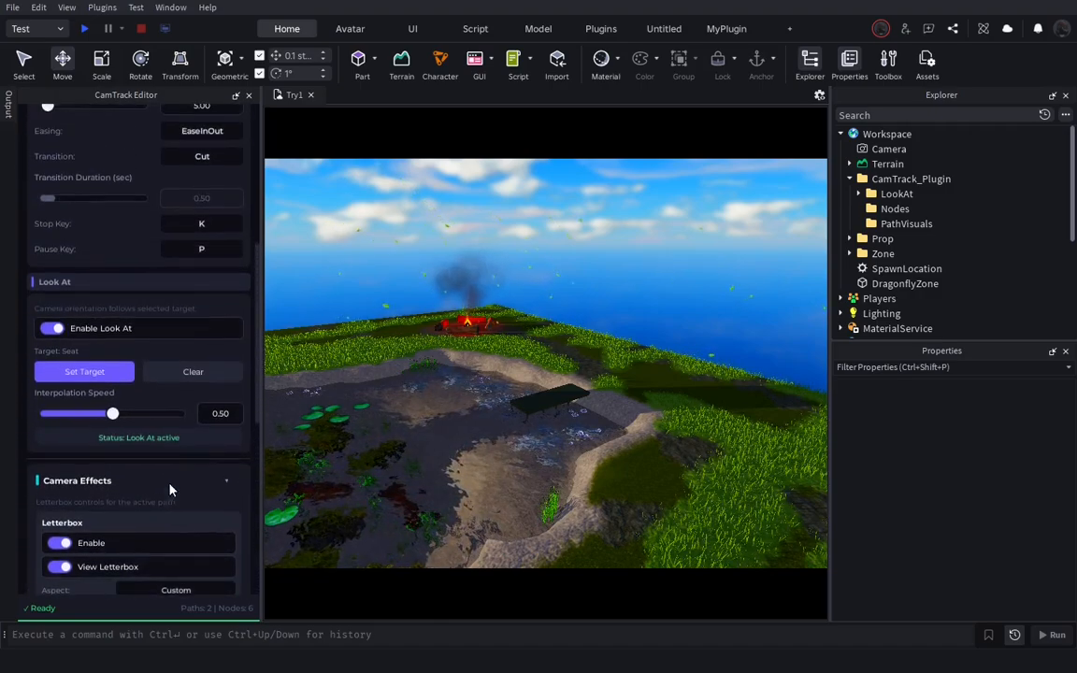
scroll(207, 383, "up", 1)
double_click(224, 259)
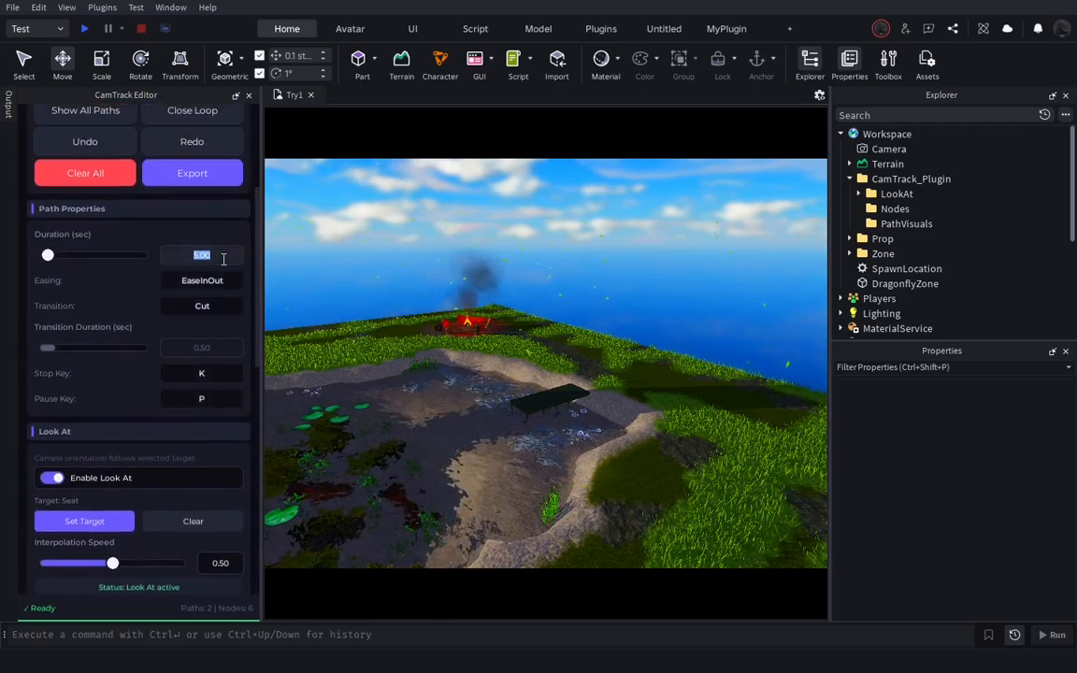
key("Return")
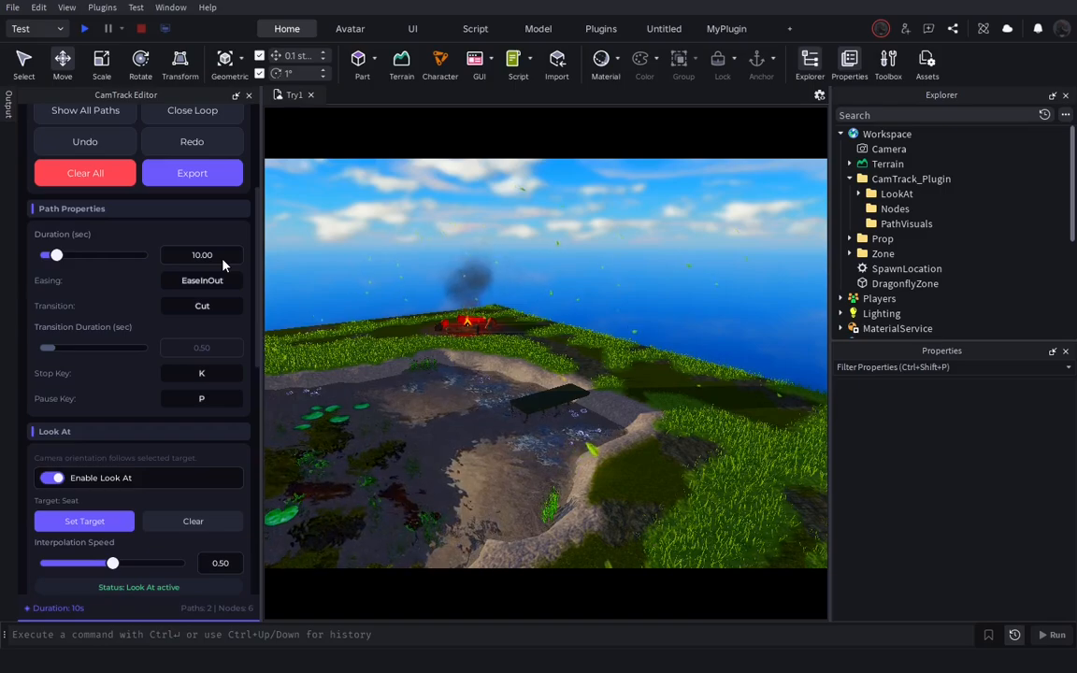
scroll(223, 262, "down", 11)
scroll(222, 267, "down", 2)
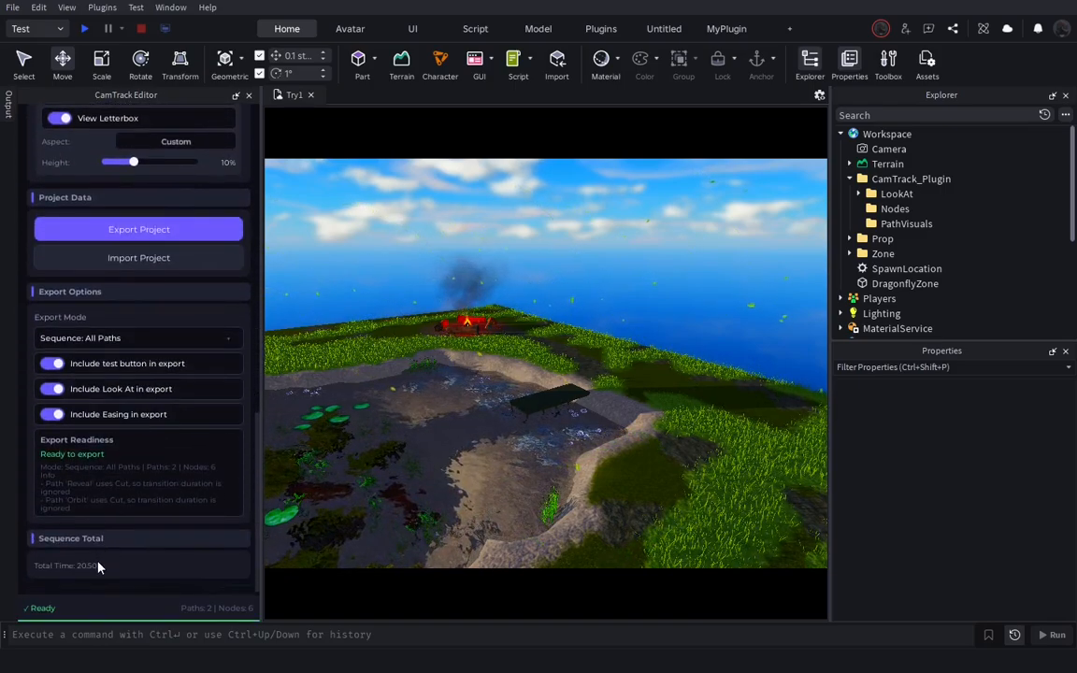
Show the Orbit path's nodes and lines and view the whole path over the pond from farther back
scroll(42, 505, "up", 15)
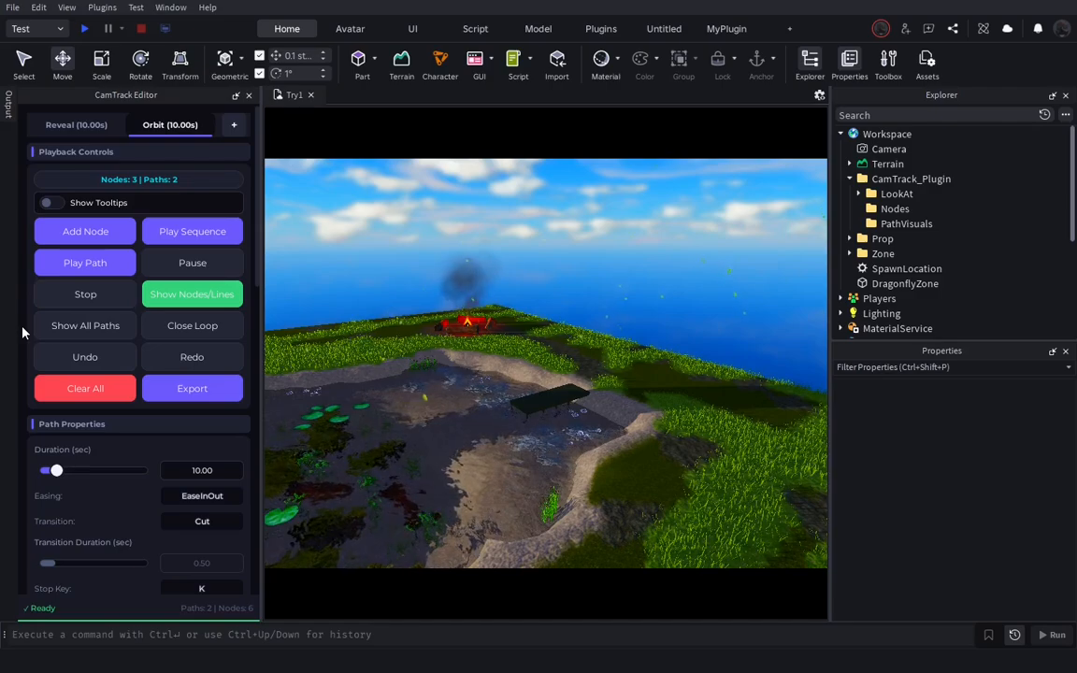
left_click(175, 297)
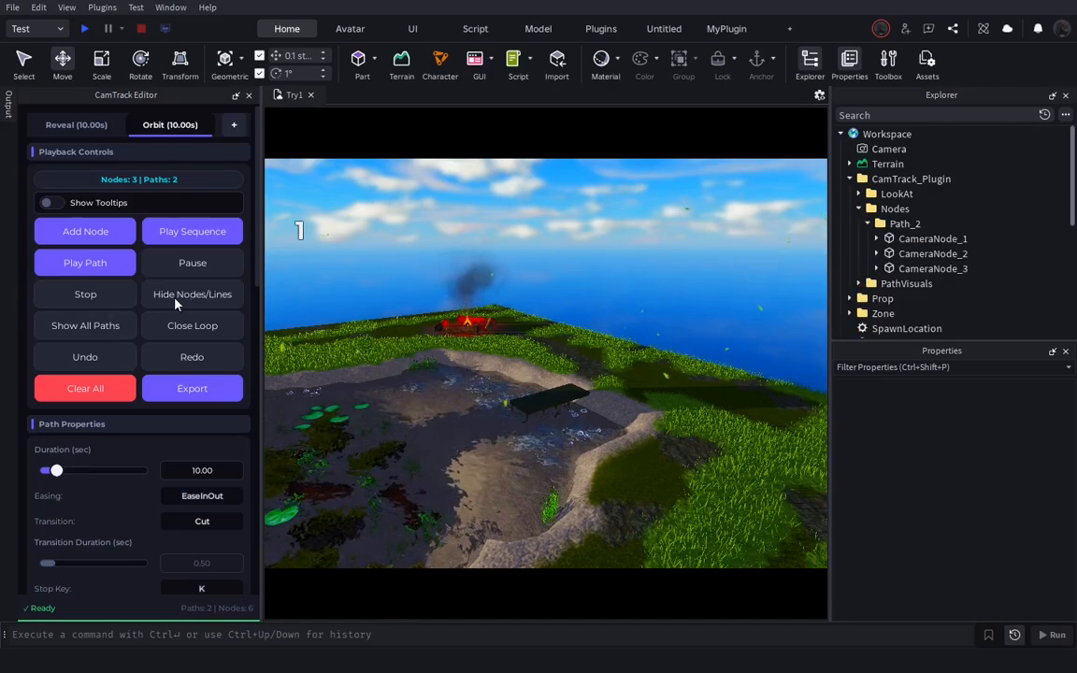
scroll(417, 301, "down", 5)
right_click_drag(418, 301, 417, 302)
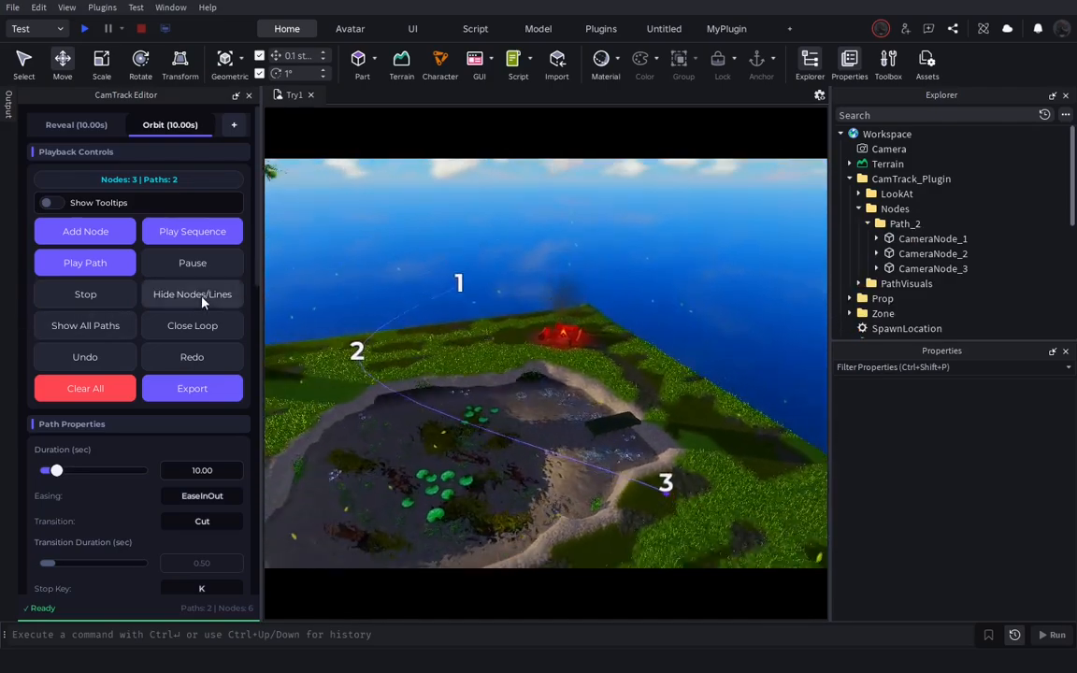
Toggle the Orbit path's nodes and lines off and back on, and show all paths together over the pond
left_click(203, 297)
left_click(202, 298)
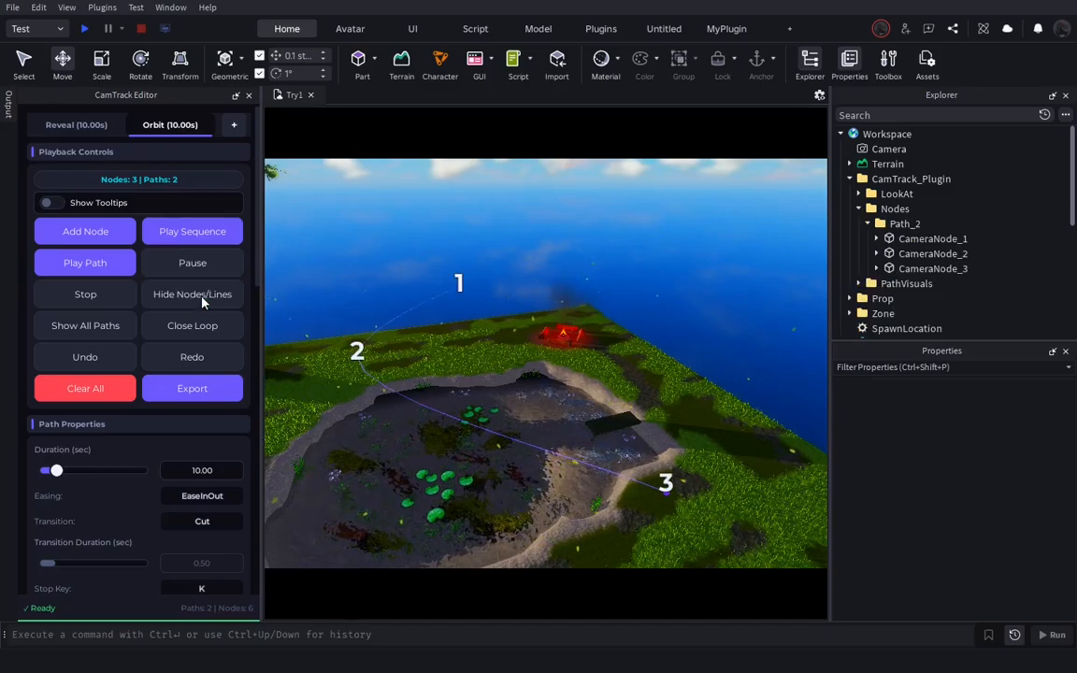
left_click(142, 329)
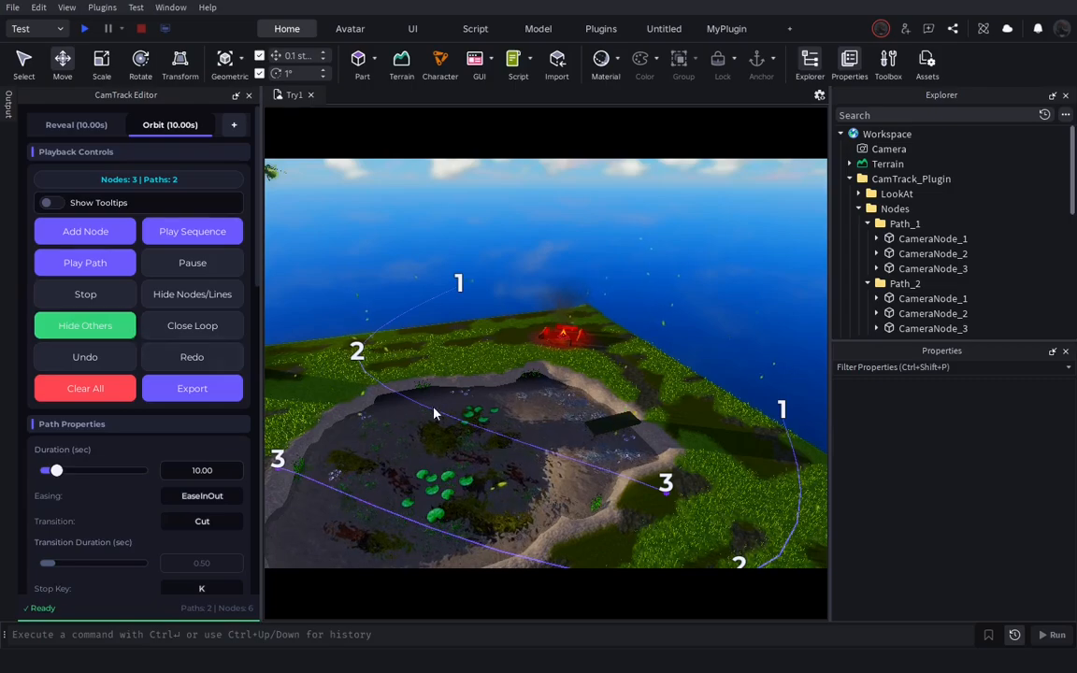
right_click_drag(433, 413, 450, 419)
scroll(450, 419, "down", 3)
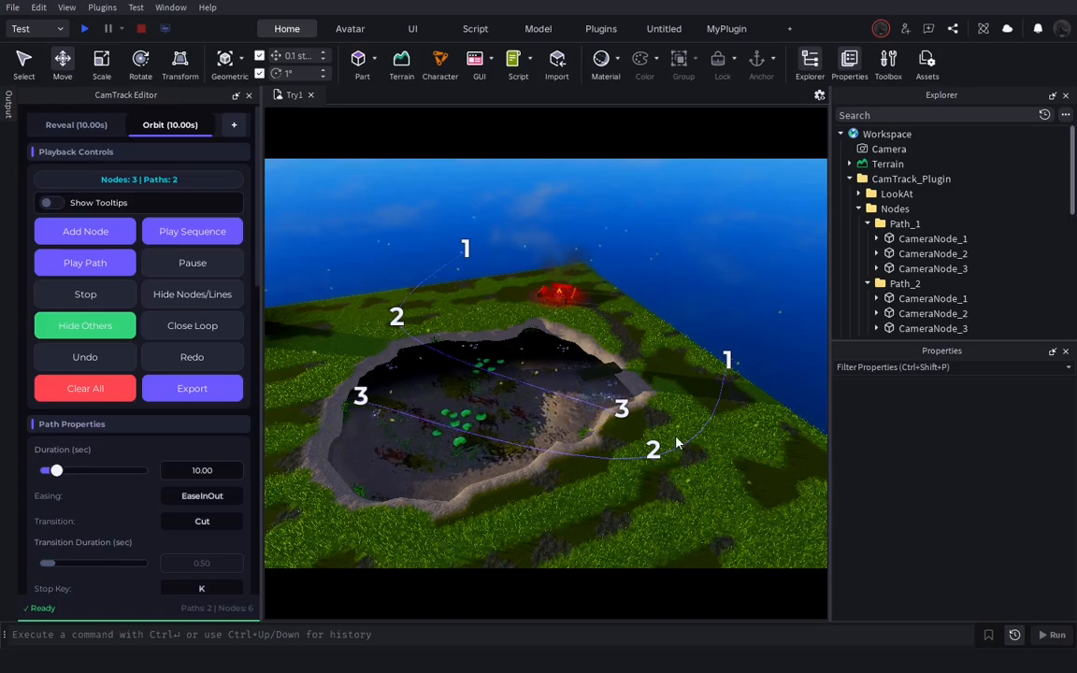
Move the Reveal path's first camera node about 99.2 studs outward, and try undo and redo on that move
left_click(929, 240)
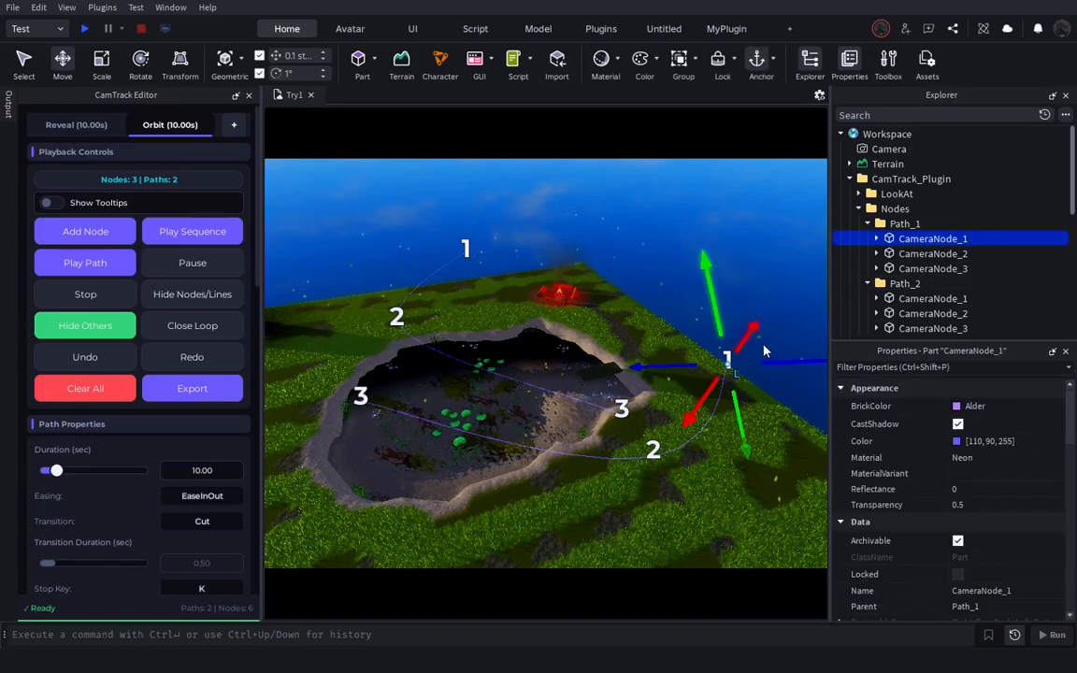
left_click_drag(753, 331, 777, 254)
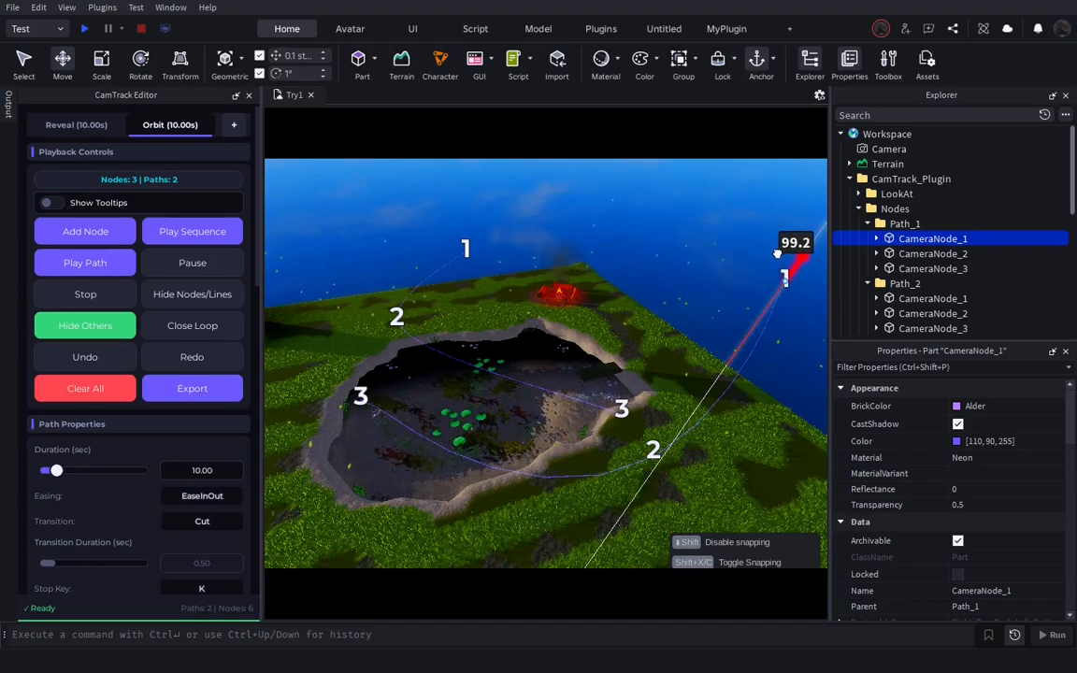
left_click(98, 359)
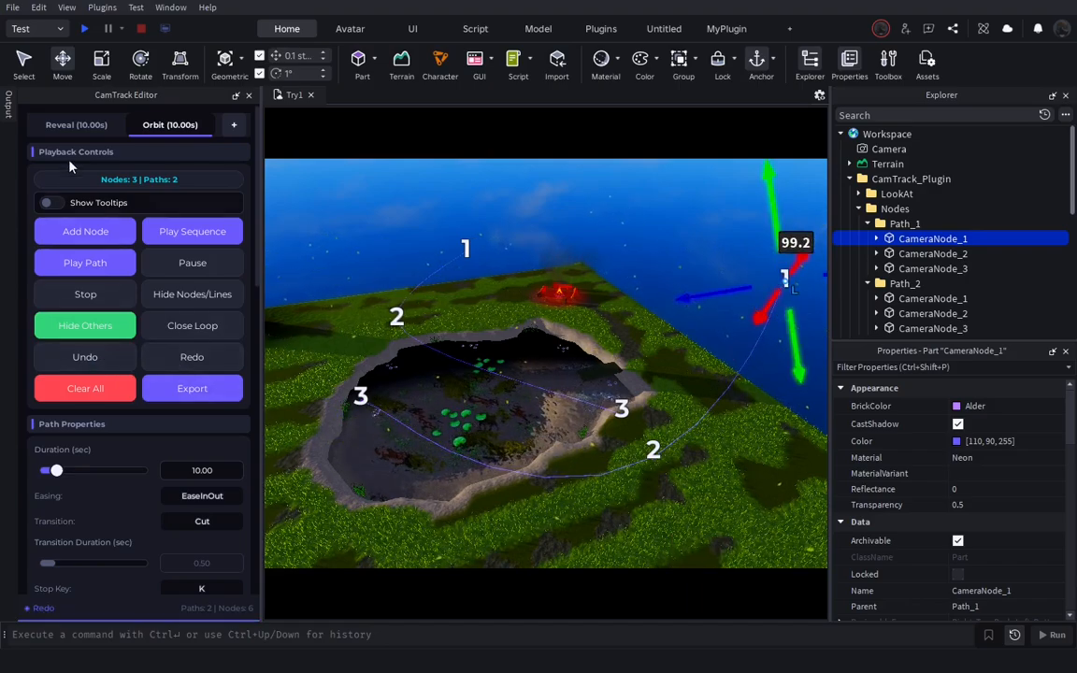
left_click(74, 125)
left_click(104, 360)
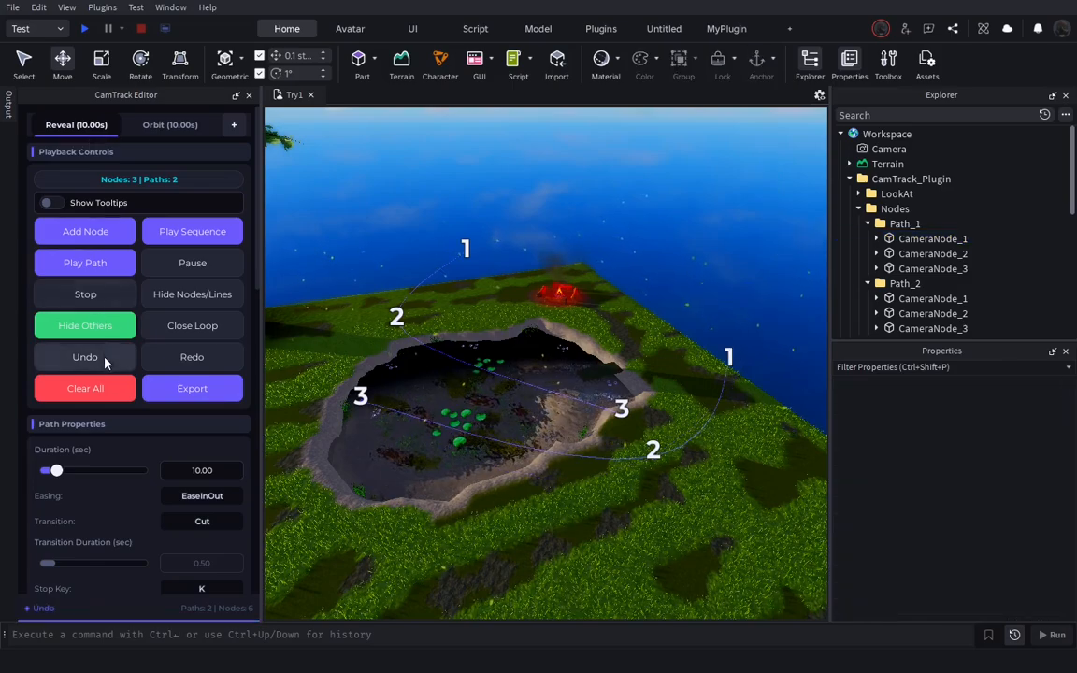
left_click(192, 363)
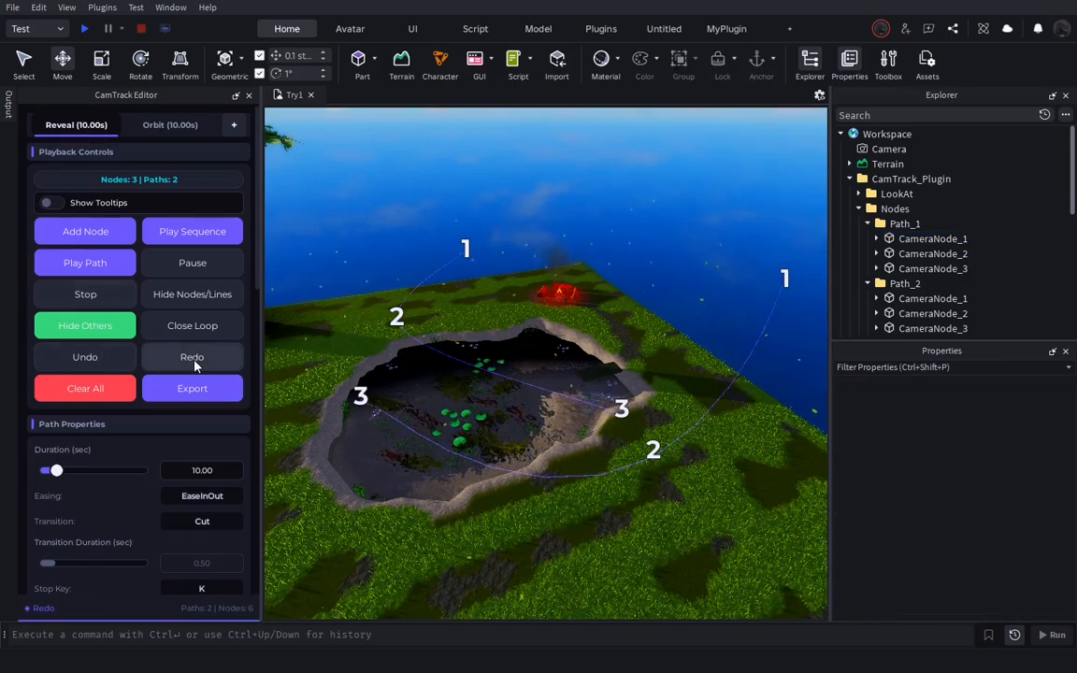
left_click(104, 359)
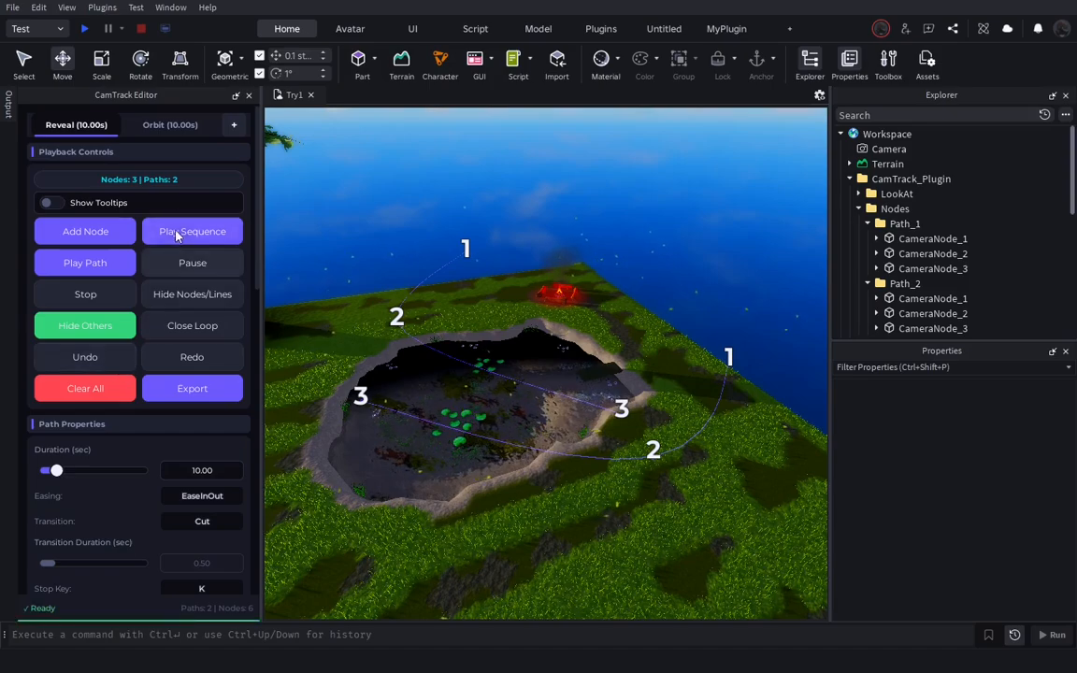
Clear all nodes of the Orbit path and undo the clearing
left_click(175, 128)
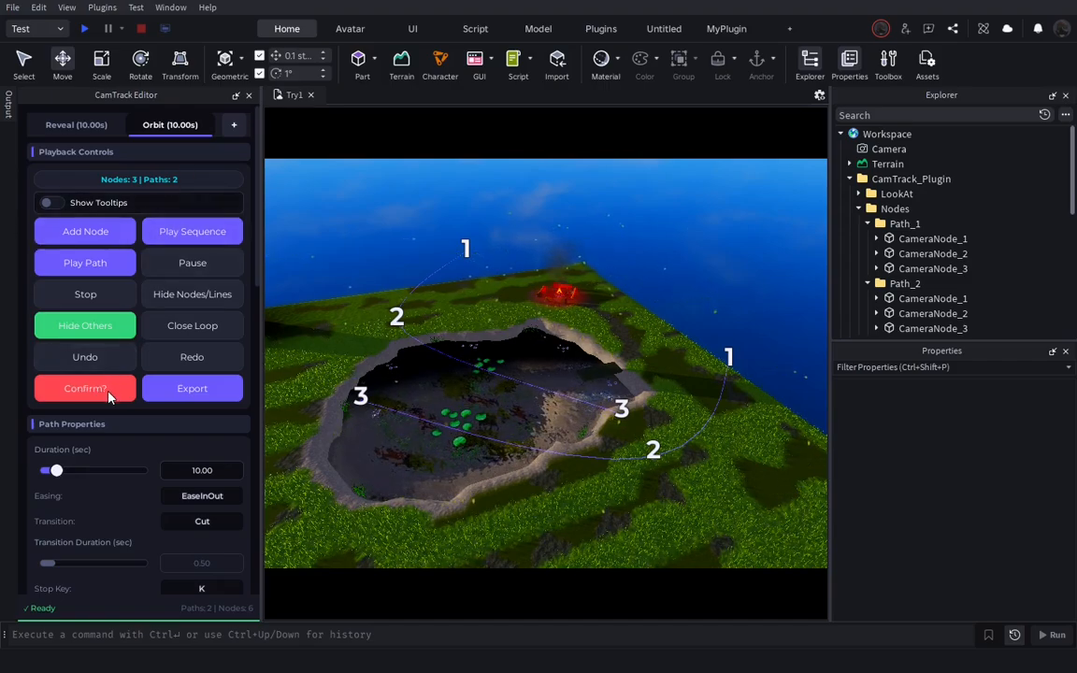
left_click(109, 389)
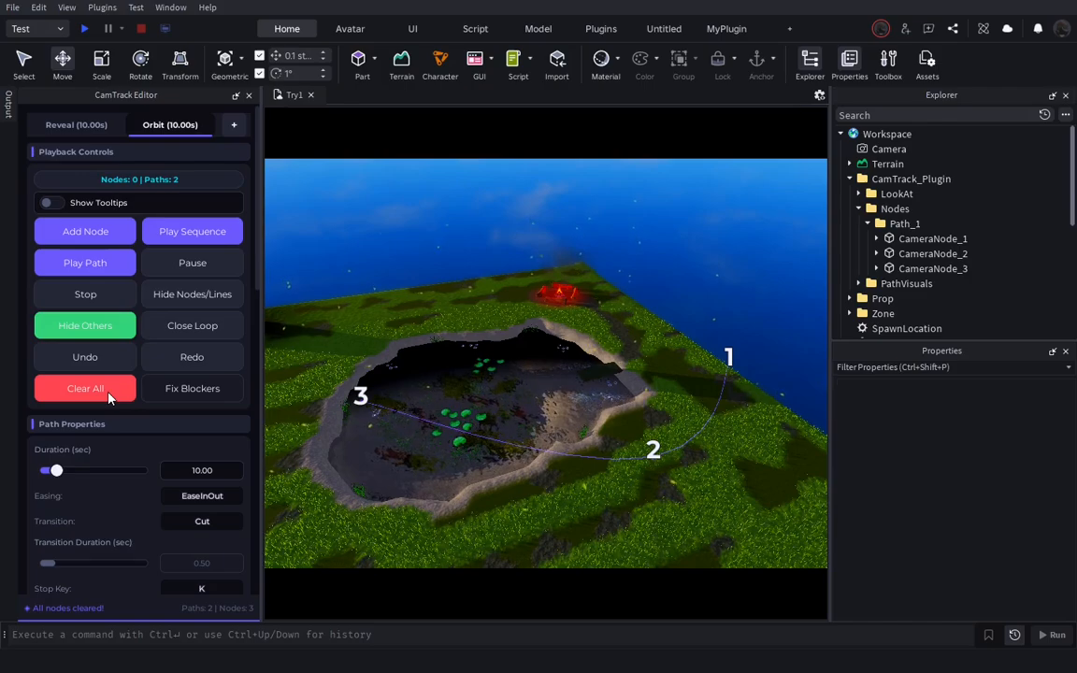
left_click(103, 363)
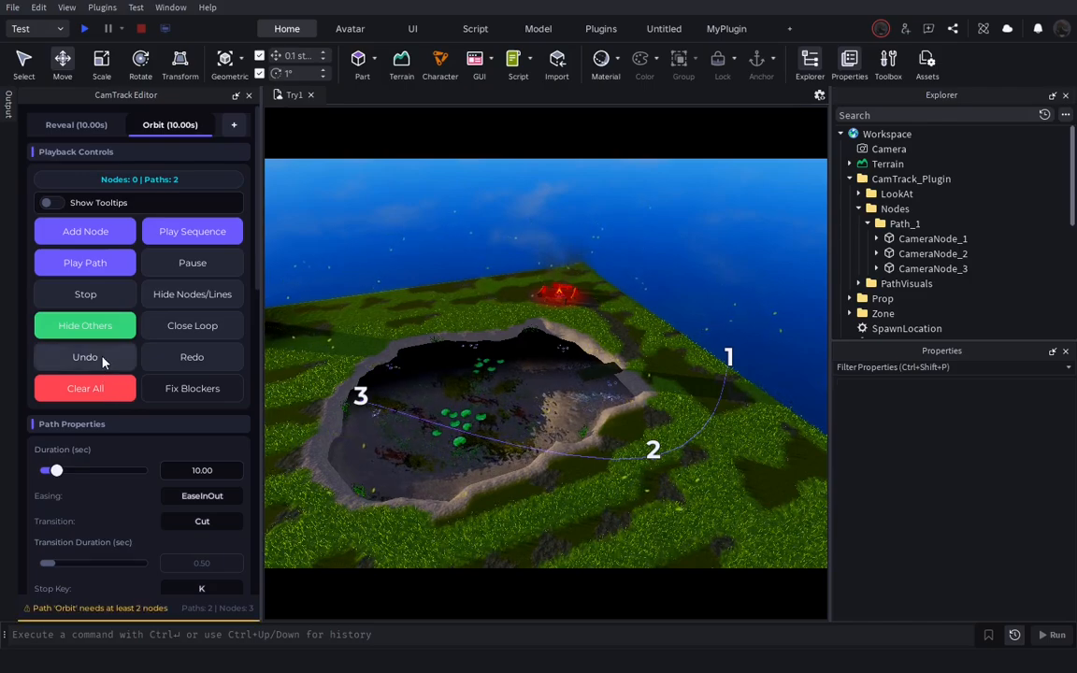
left_click(103, 361)
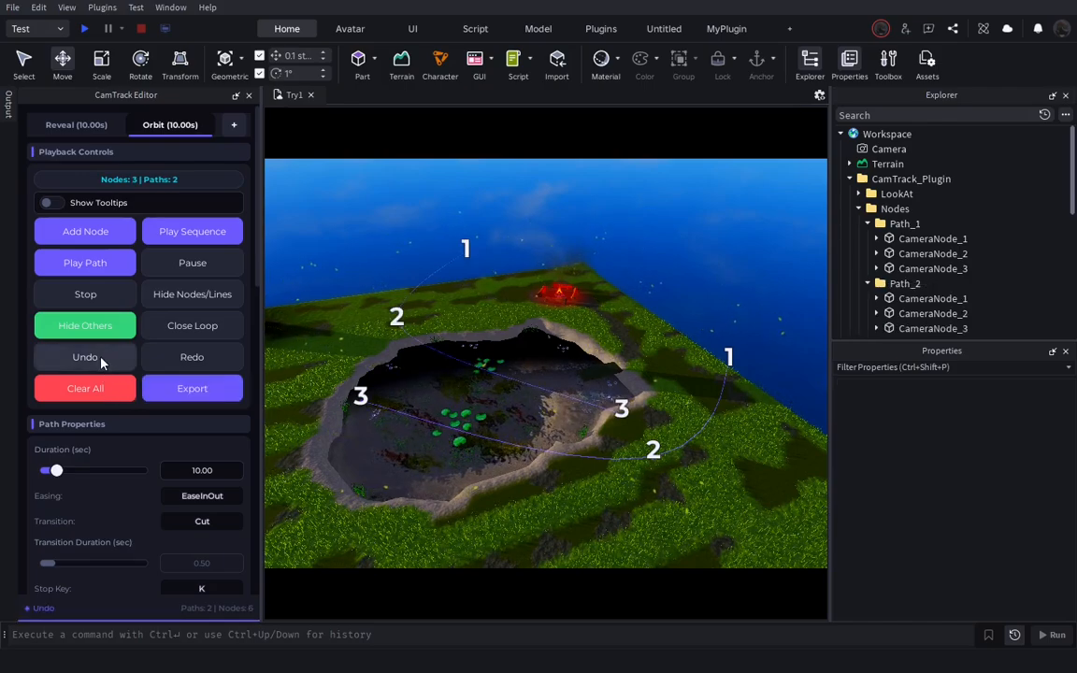
Close the Orbit path into a loop and play it with the other paths, nodes and lines hidden
left_click(180, 331)
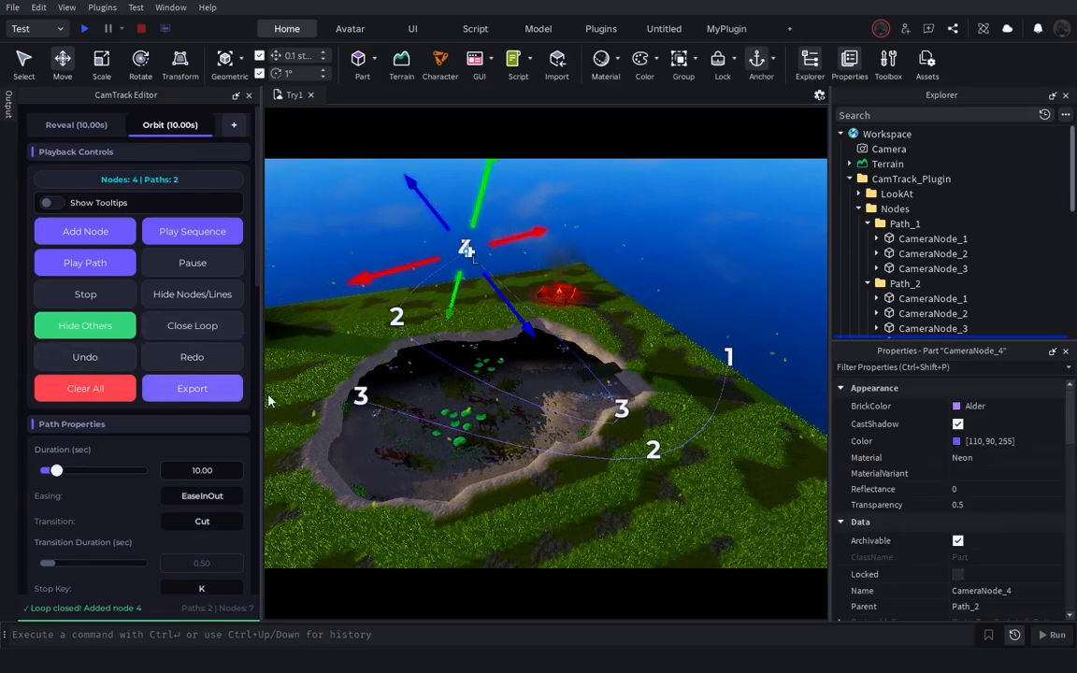
left_click(368, 439)
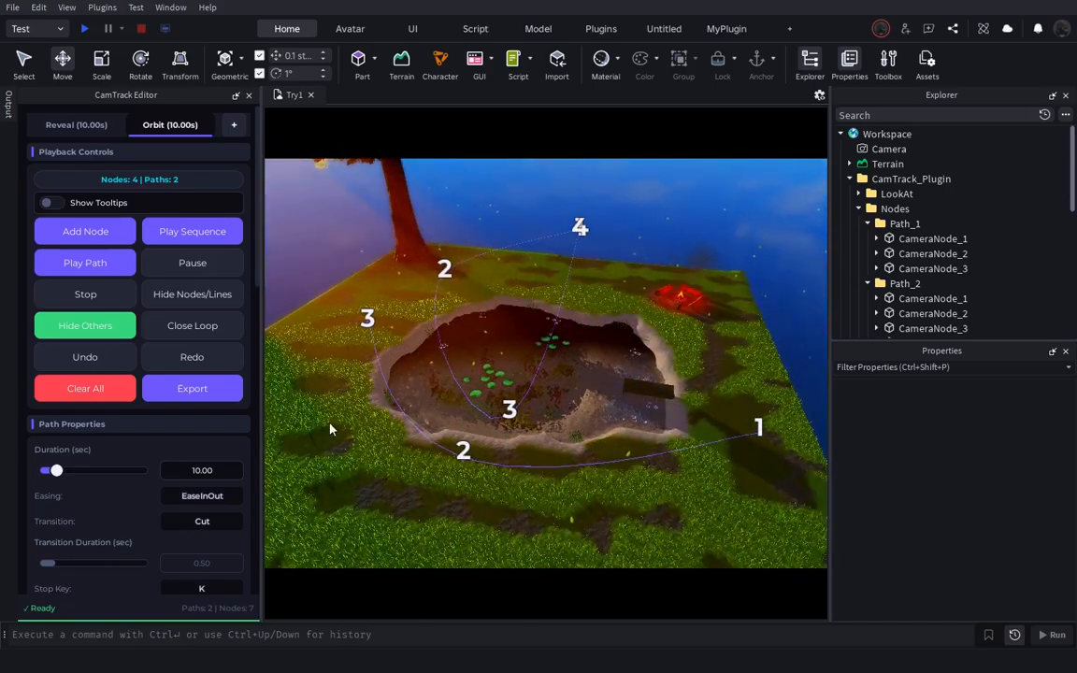
left_click(102, 324)
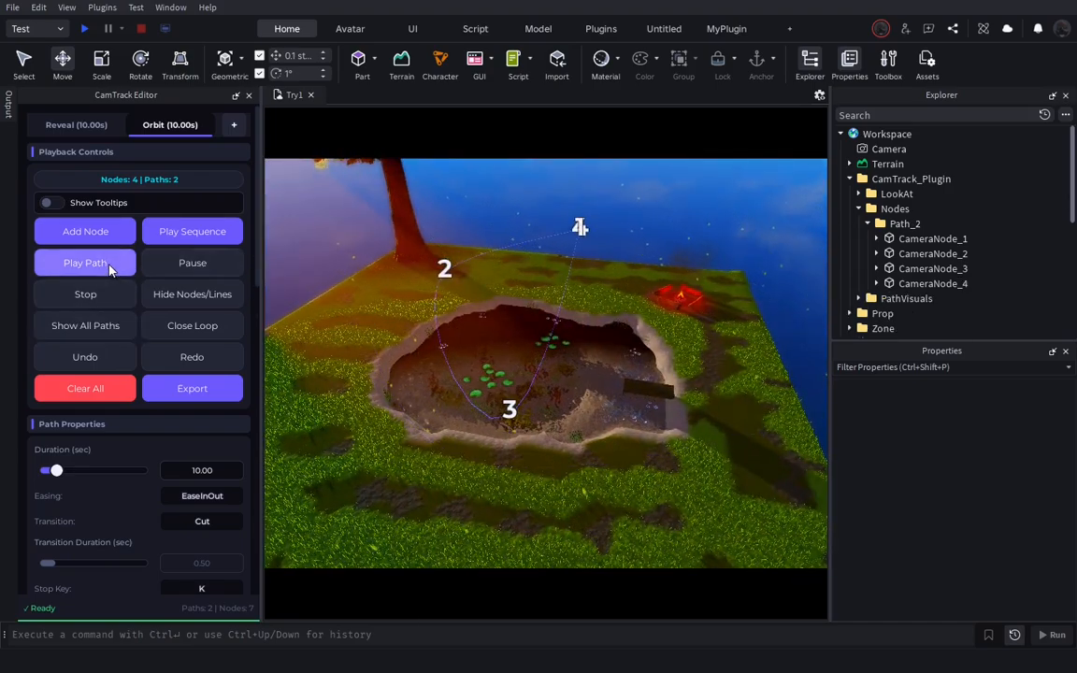
left_click(169, 293)
left_click(114, 268)
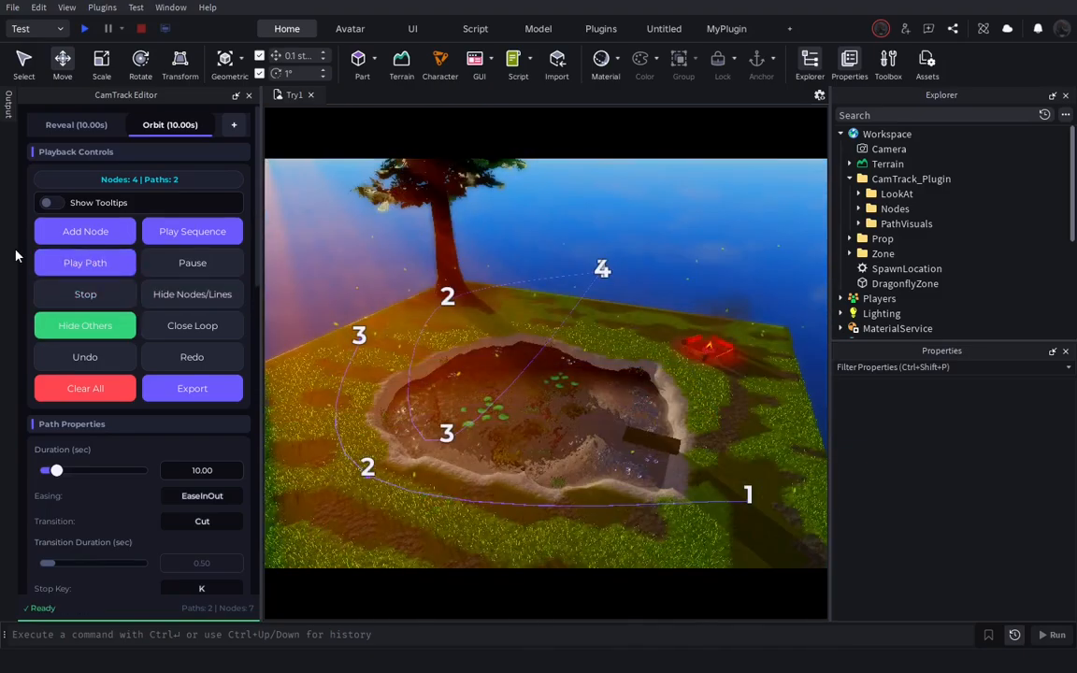
Export the CamTrack project data and check the CamTrack_ProjectData module in ReplicatedStorage
scroll(56, 262, "down", 10)
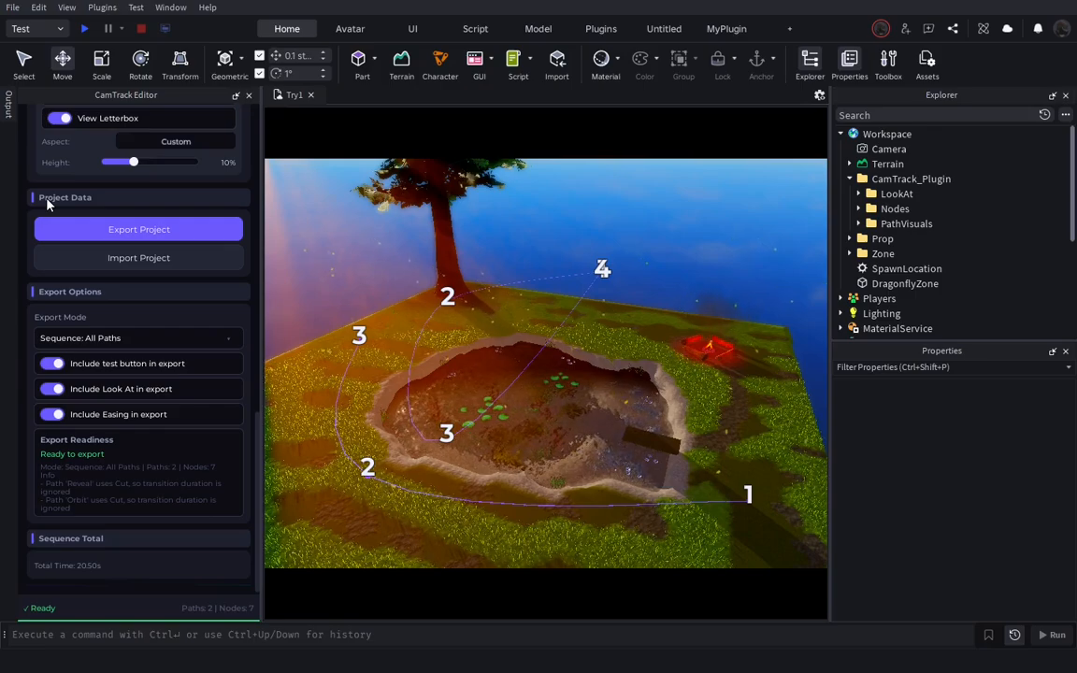
left_click(75, 229)
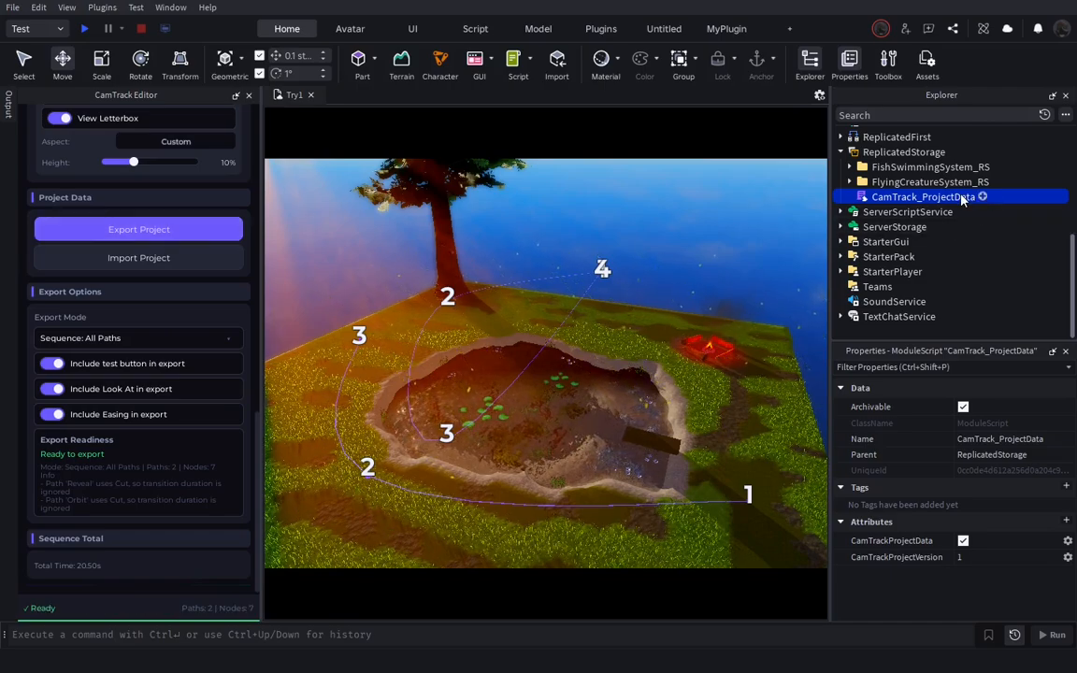
Clear all nodes from the Orbit path and switch to the Reveal path, leaving both paths empty
scroll(135, 190, "up", 10)
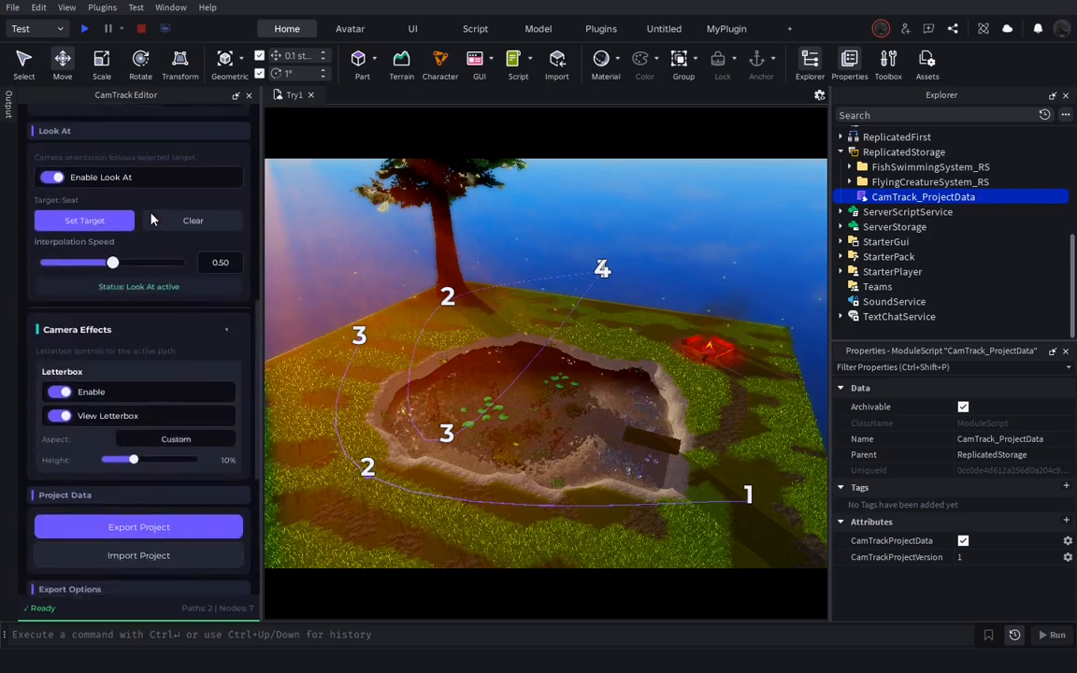
scroll(150, 243, "up", 5)
left_click(85, 386)
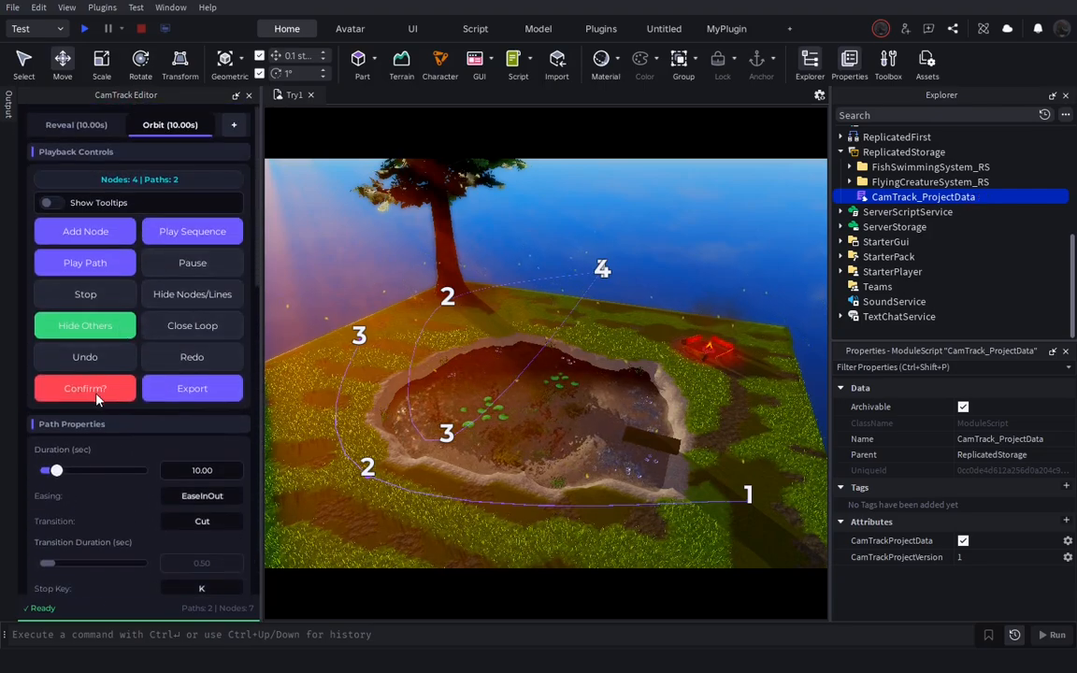
left_click(85, 386)
left_click(78, 124)
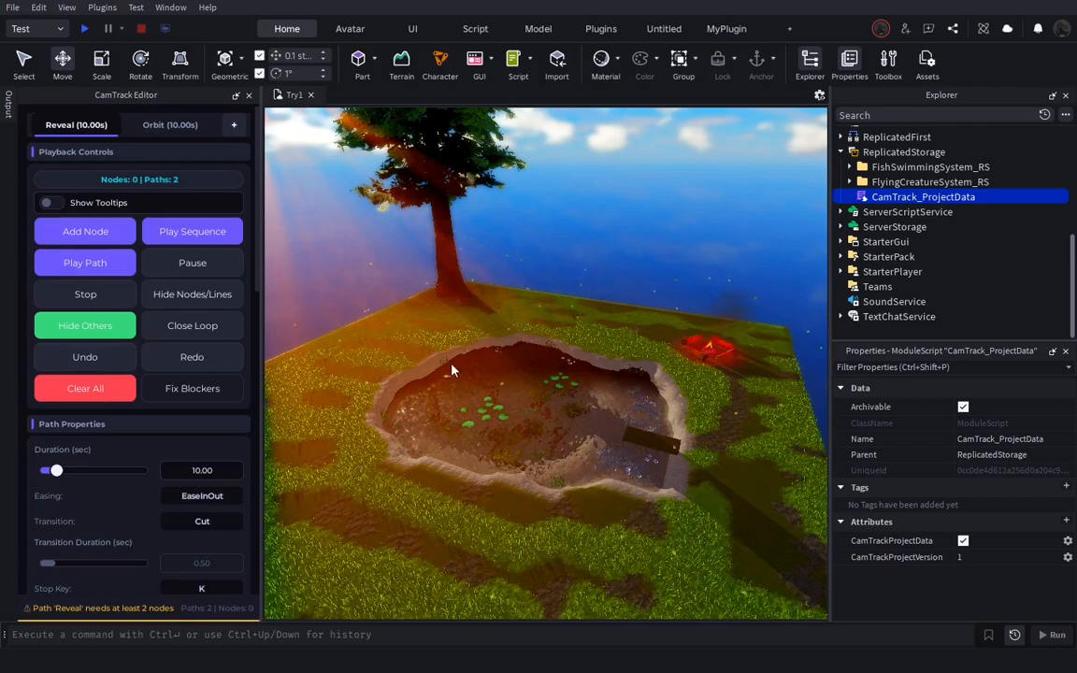
Import the exported project data, confirm replacing the current project, and view the restored paths around the pond
scroll(213, 449, "down", 5)
scroll(214, 448, "down", 3)
scroll(213, 449, "down", 1)
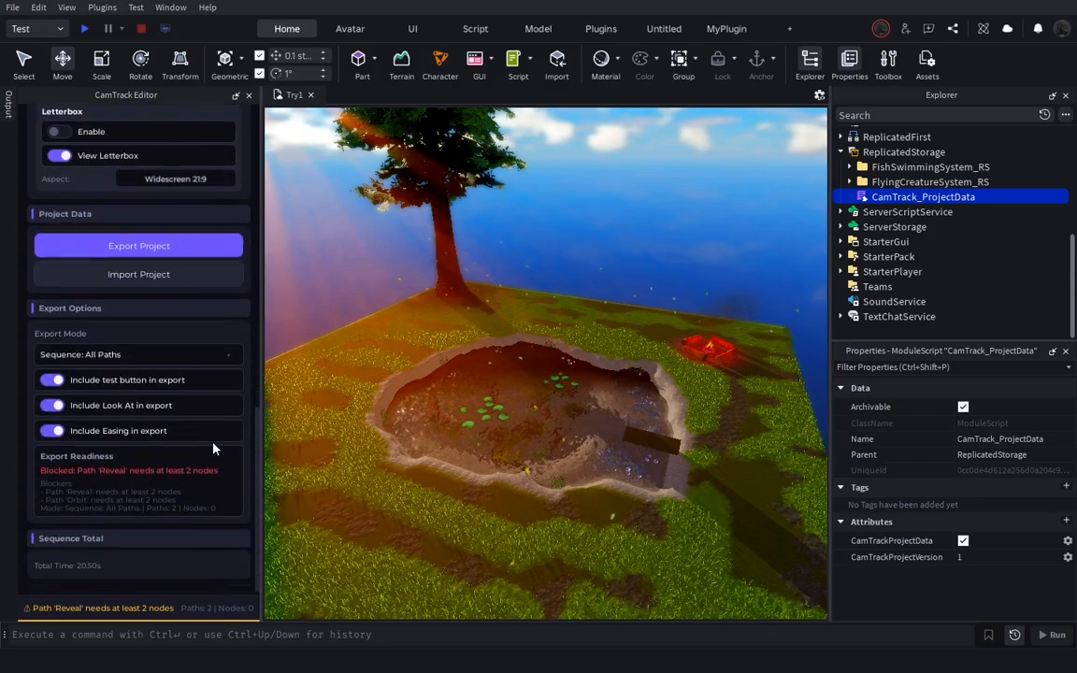
left_click(184, 279)
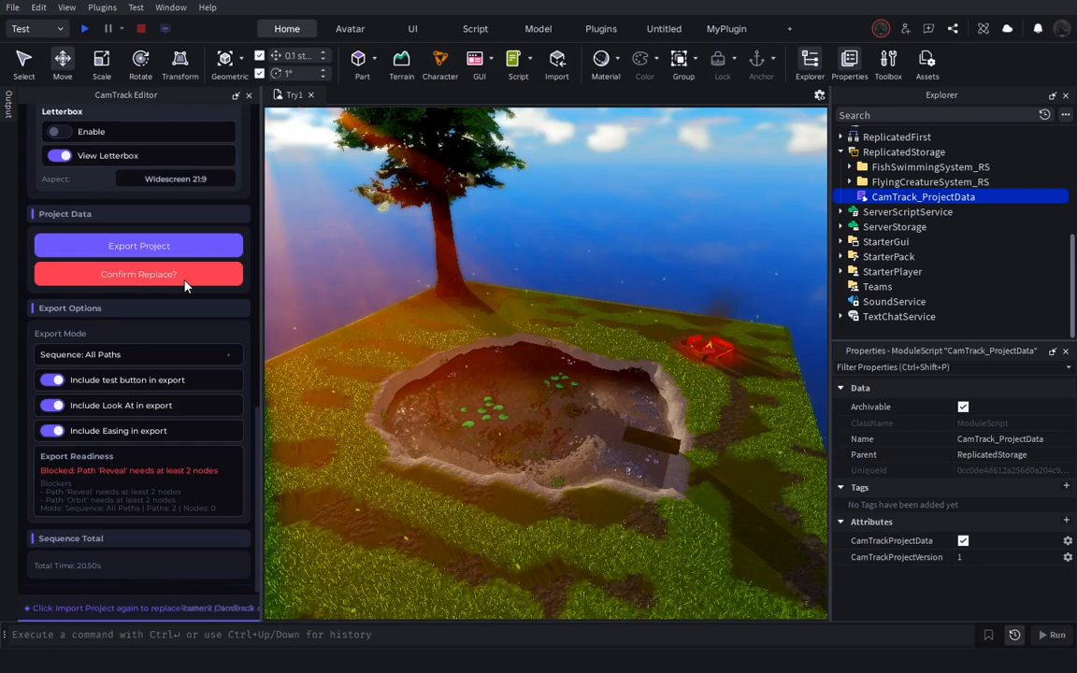
left_click(184, 280)
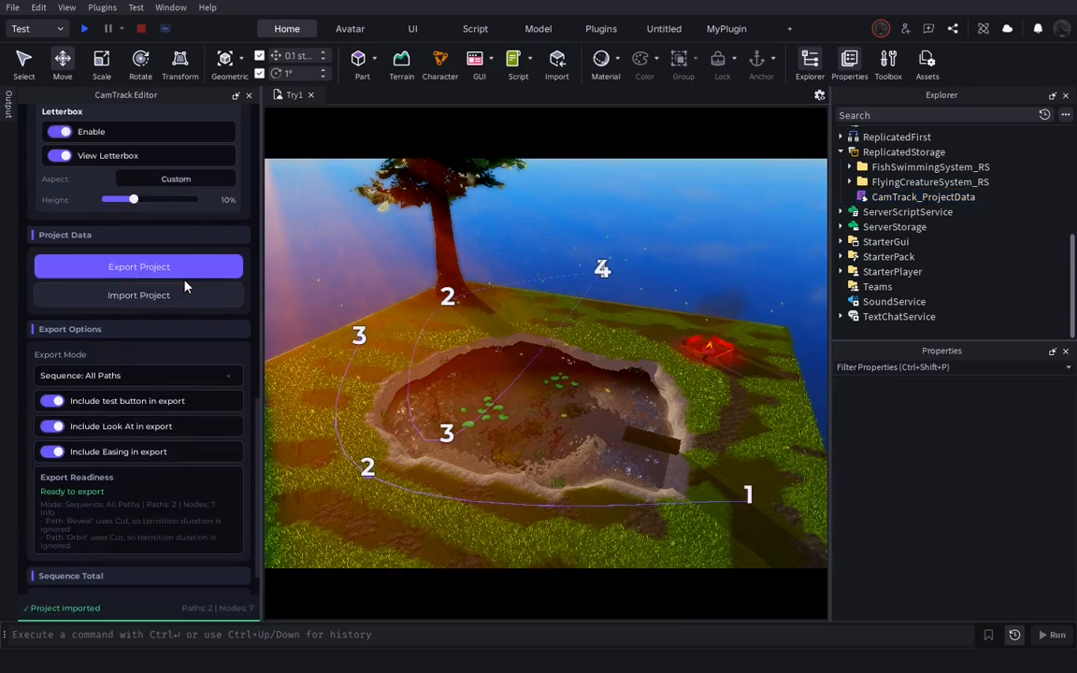
scroll(184, 286, "up", 3)
scroll(174, 324, "up", 5)
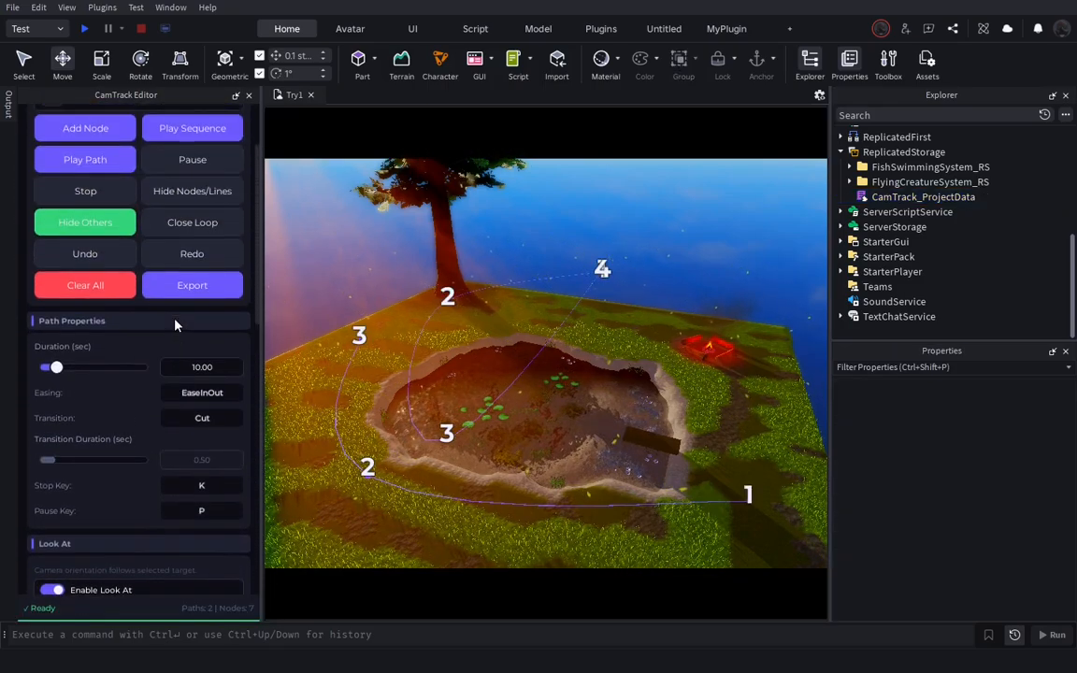
scroll(175, 325, "up", 2)
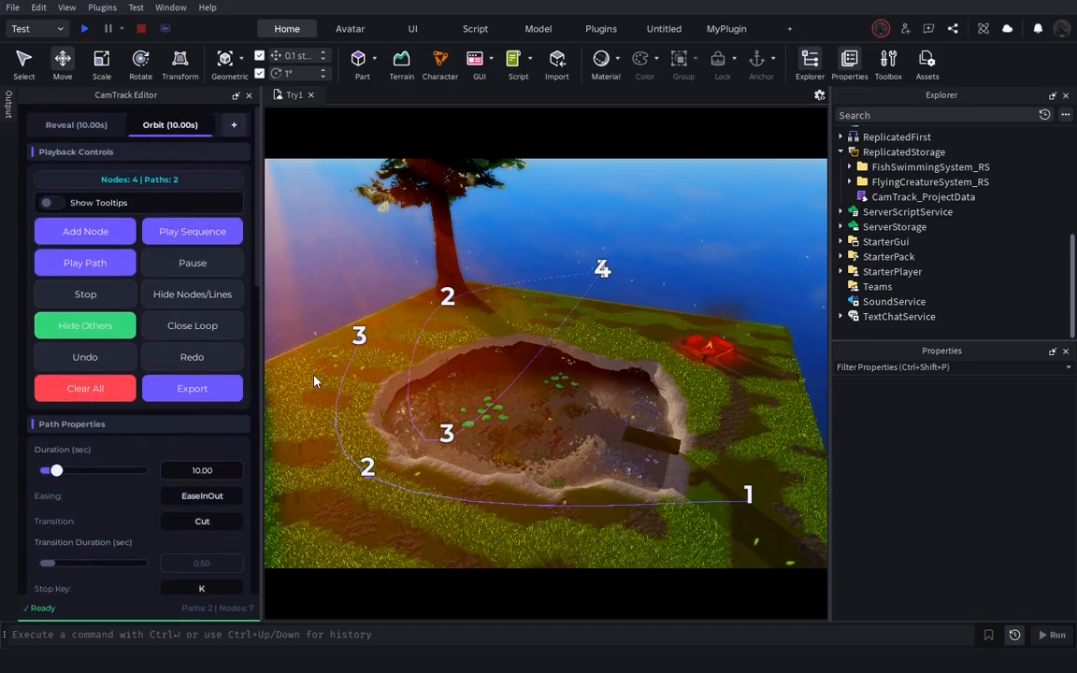
right_click_drag(314, 380, 315, 382)
key("a")
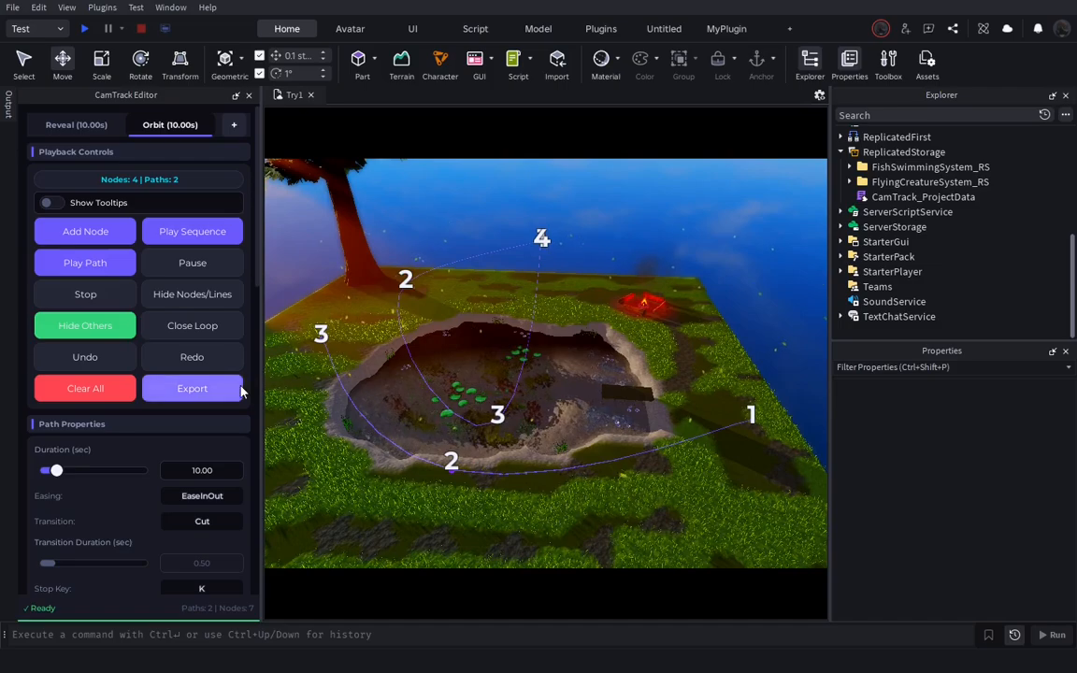
Review the available export modes and keep Sequence: All Paths
scroll(62, 262, "down", 10)
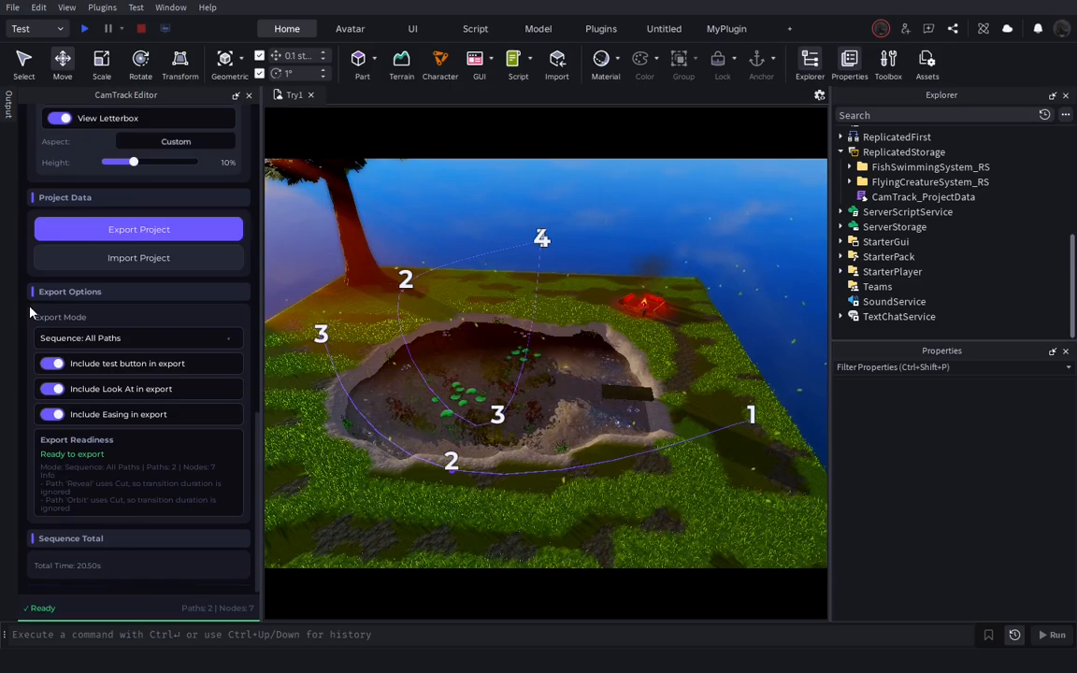
left_click(56, 339)
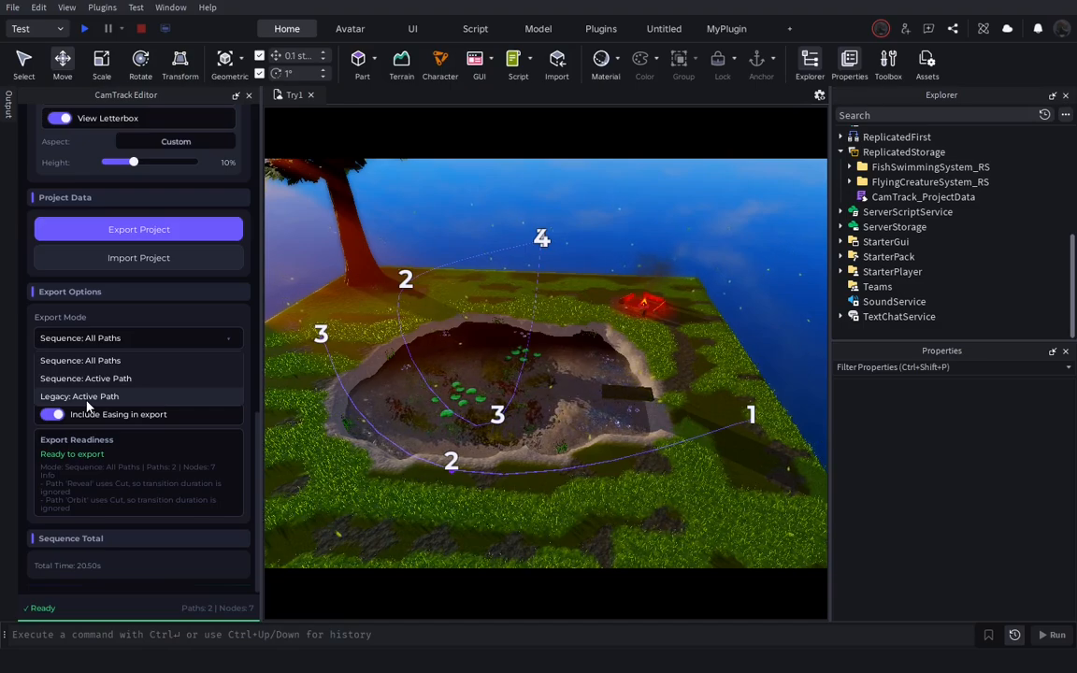
left_click(80, 343)
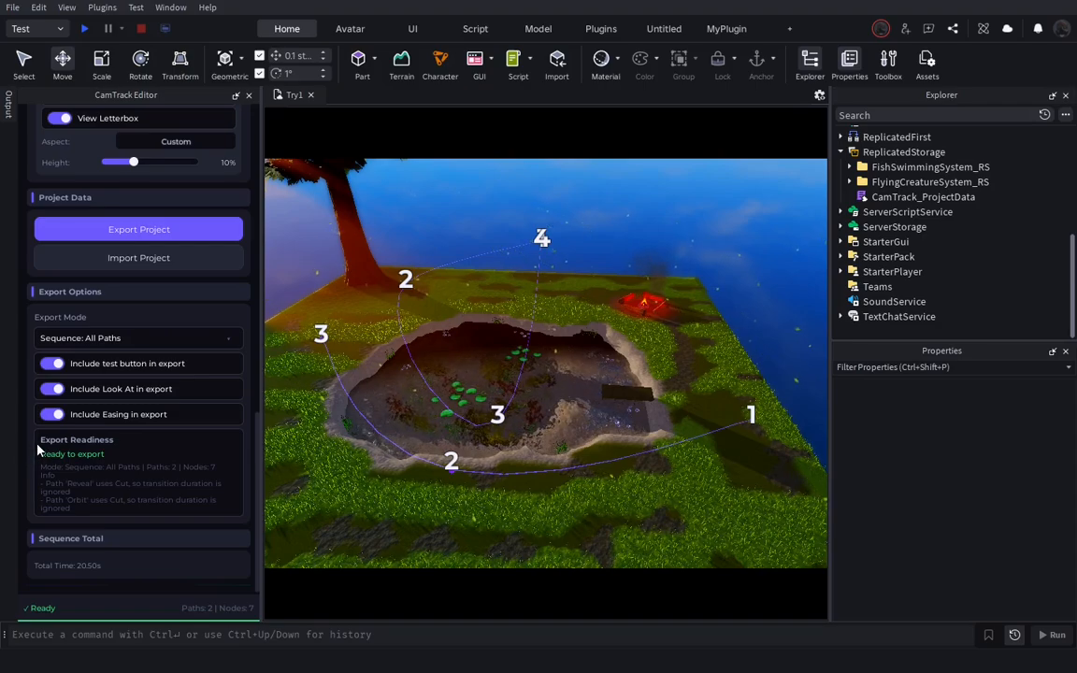
Export the camera sequence with all paths and locate the generated scripts in ReplicatedStorage and StarterPlayerScripts
scroll(39, 451, "up", 15)
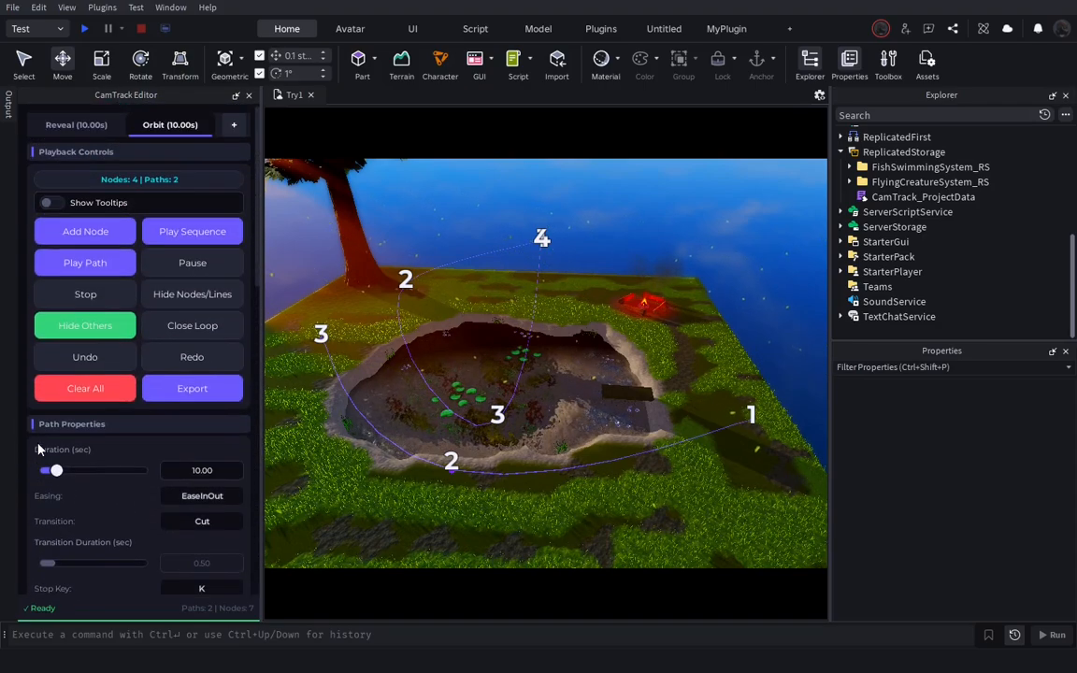
left_click(197, 399)
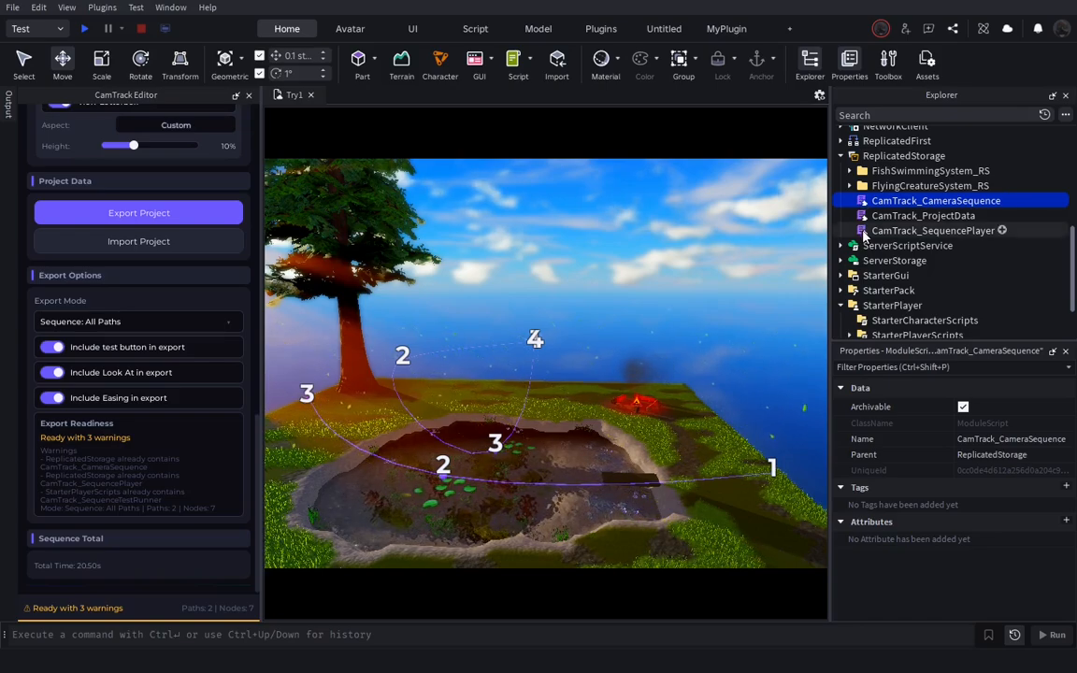
scroll(865, 233, "down", 2)
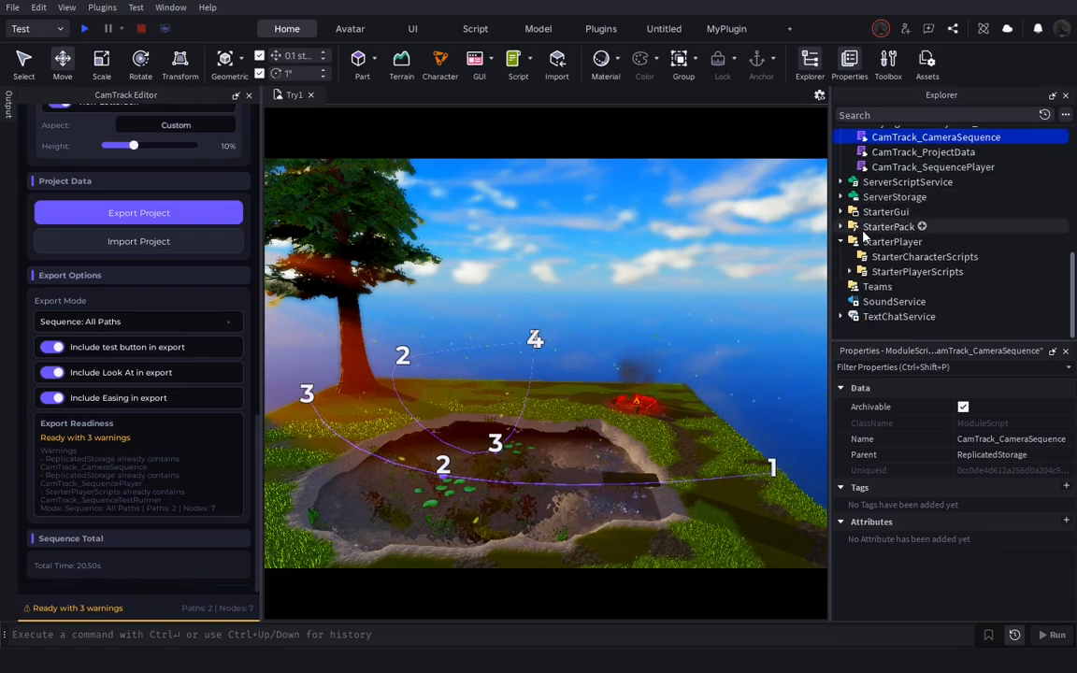
left_click(848, 269)
scroll(887, 281, "down", 1)
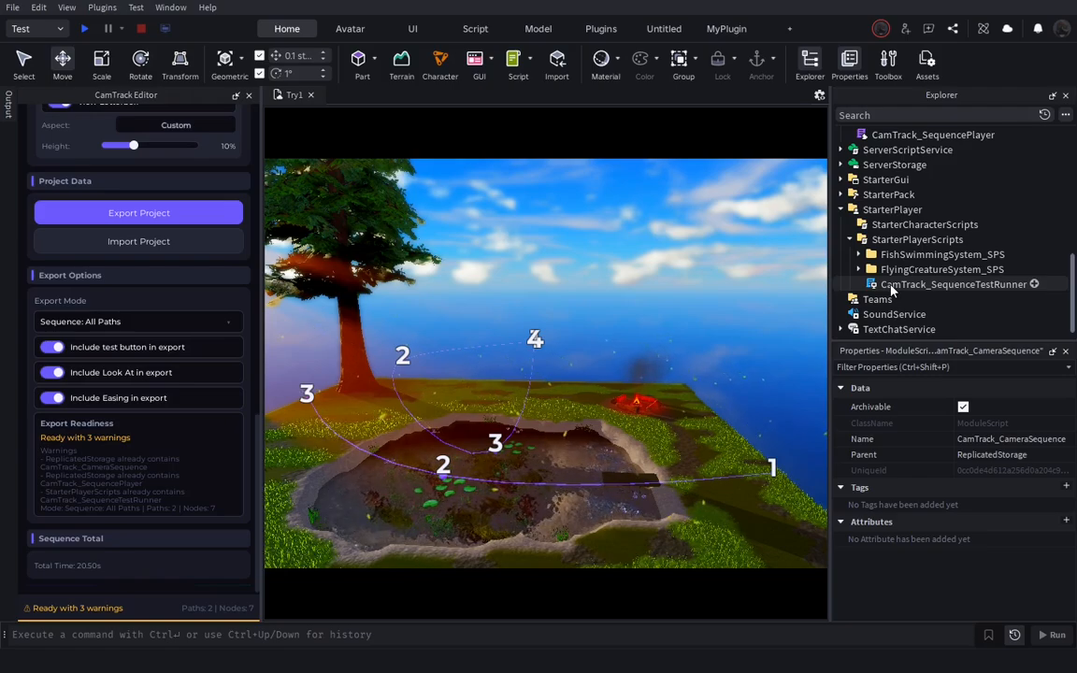
Set the FOV attribute of CameraNode_2 in the Path_2 folder to 110
scroll(891, 280, "up", 10)
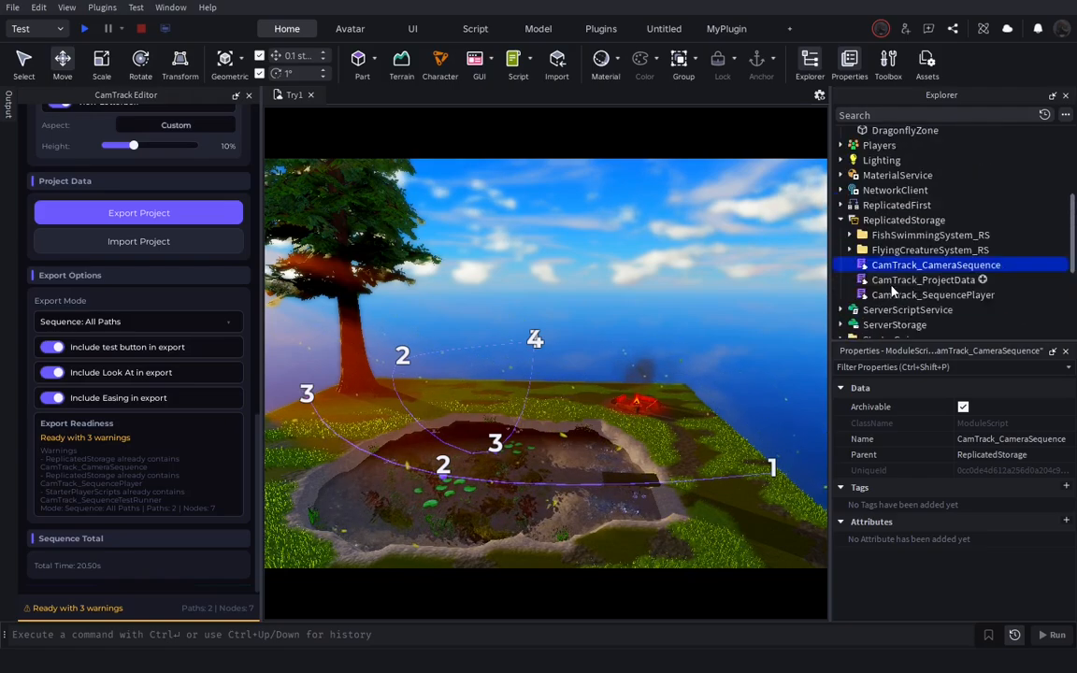
left_click(868, 238)
scroll(887, 245, "down", 2)
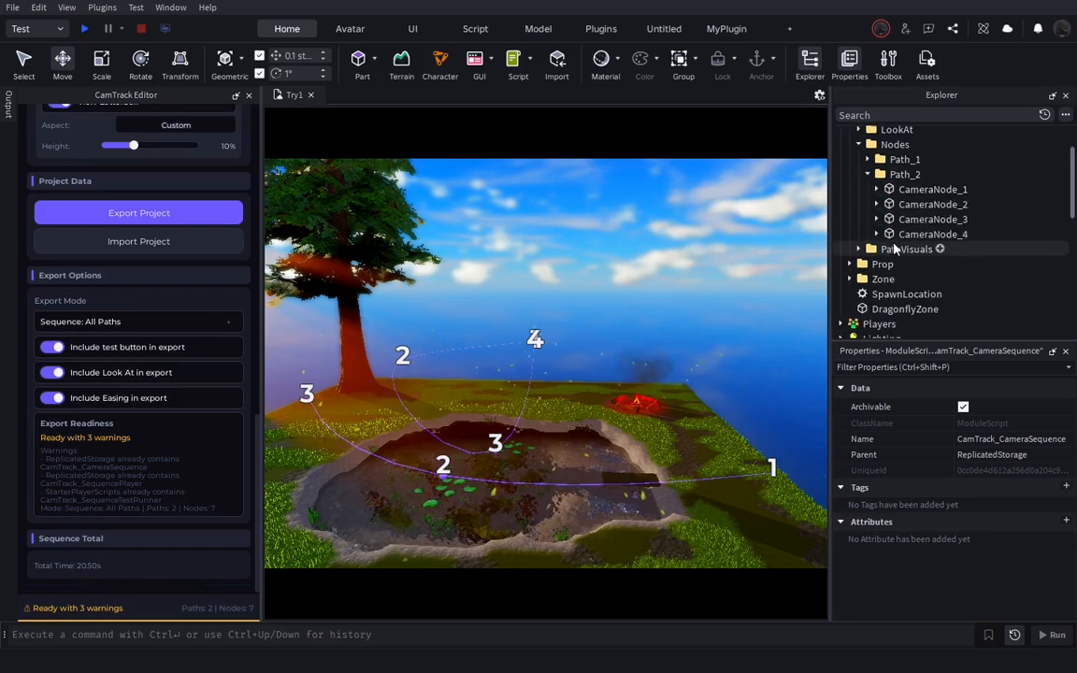
left_click(932, 204)
scroll(938, 520, "down", 3)
scroll(939, 520, "down", 10)
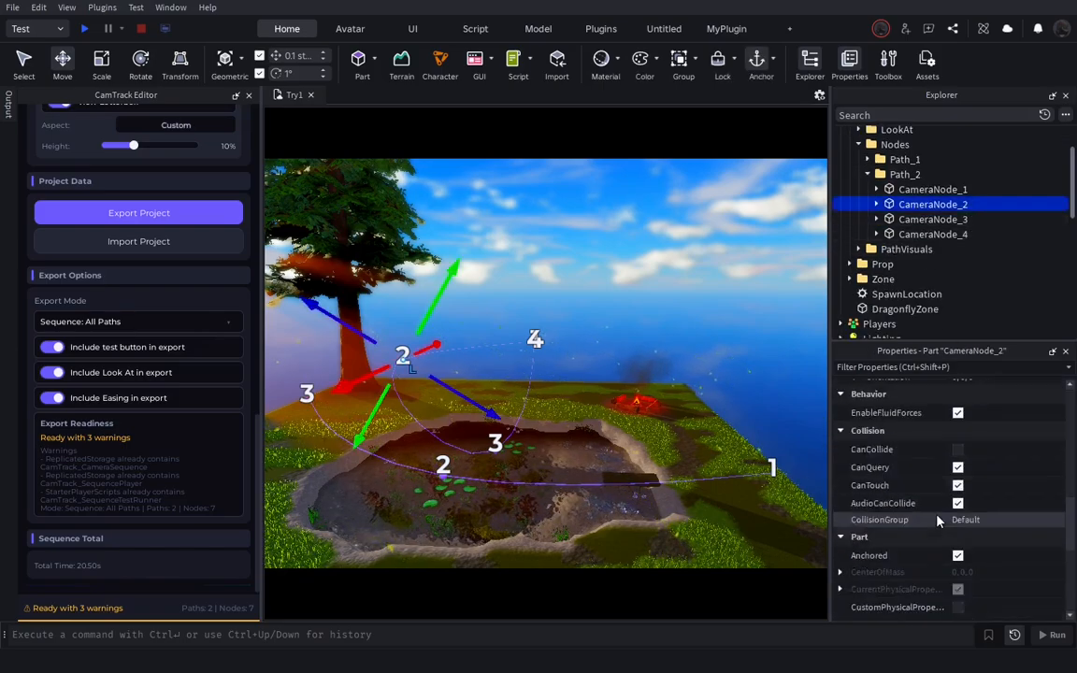
left_click(988, 598)
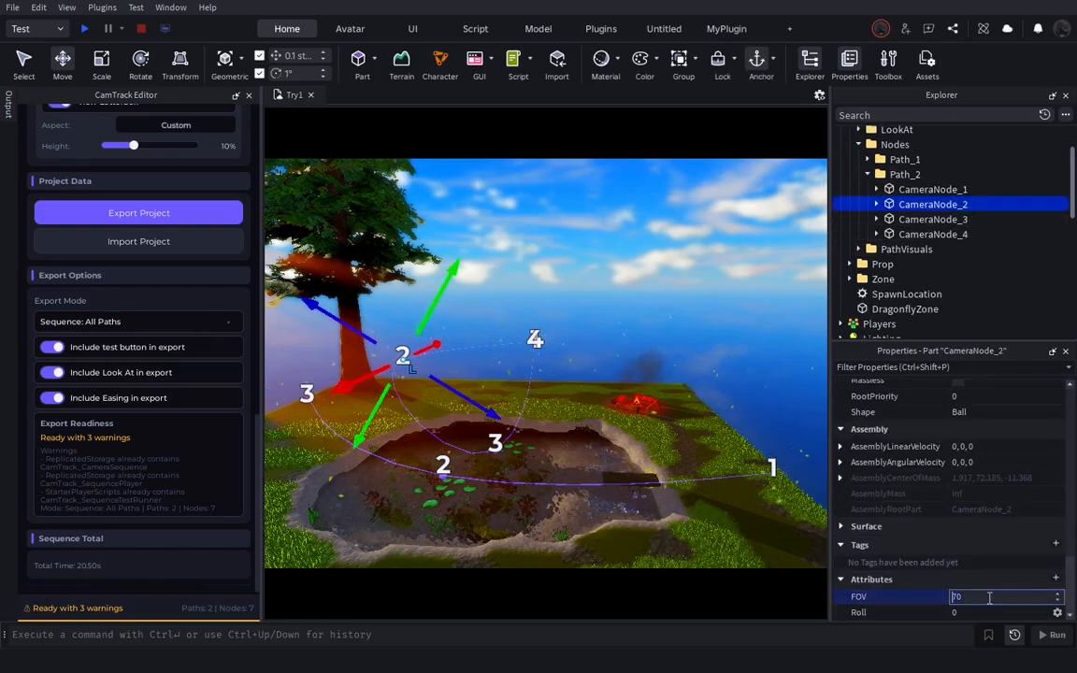
type("110")
key("Return")
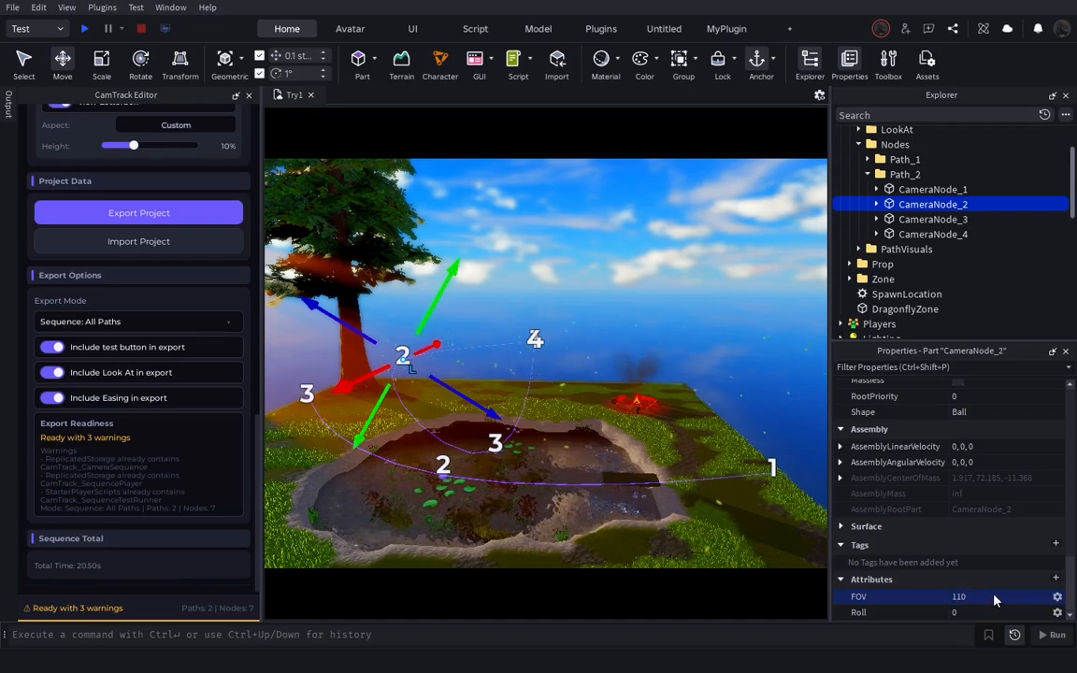
Set the Roll attribute of CameraNode_3 in the Path_2 folder to 180
left_click(933, 219)
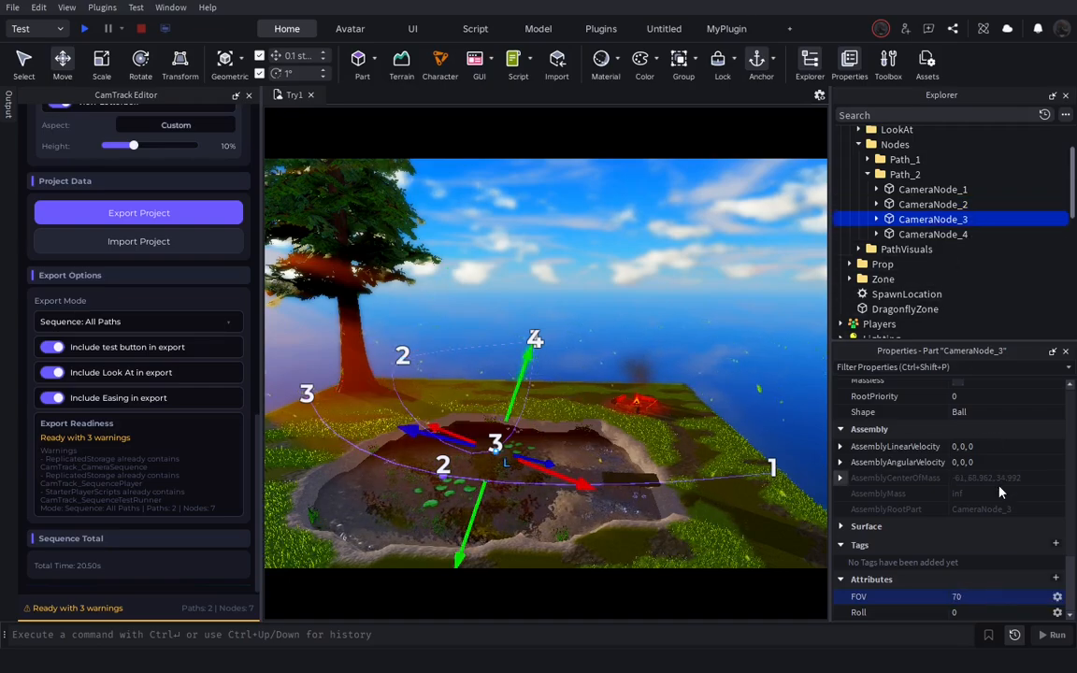
left_click(991, 613)
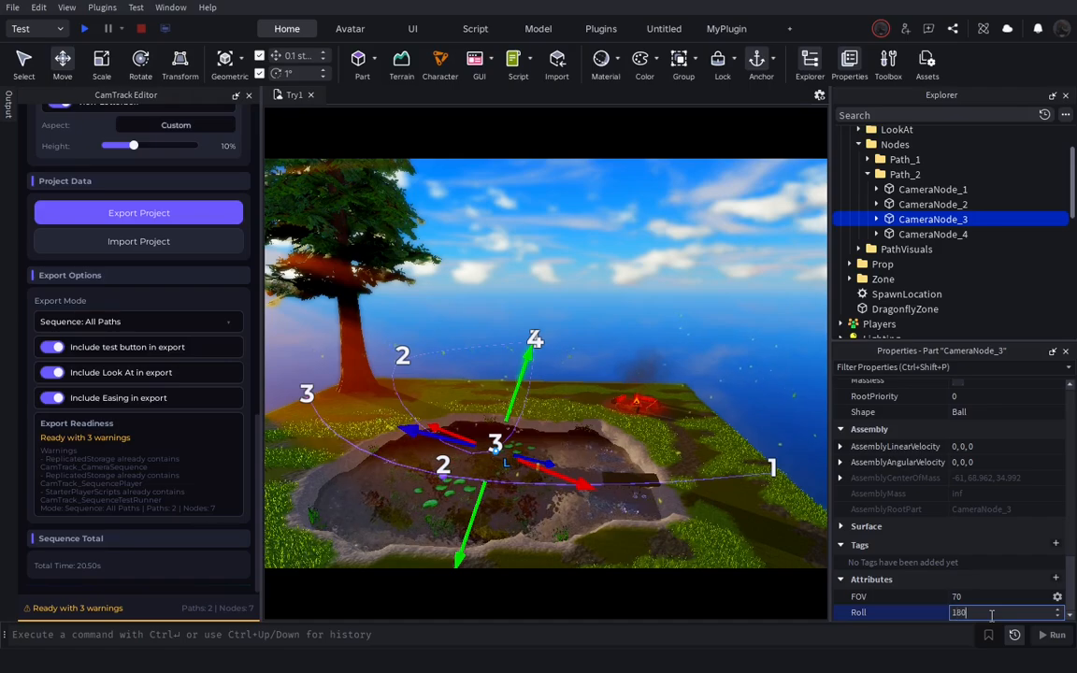
key("Return")
Hide the camera nodes and path lines in the viewport and play the Orbit path as a preview
scroll(156, 332, "up", 10)
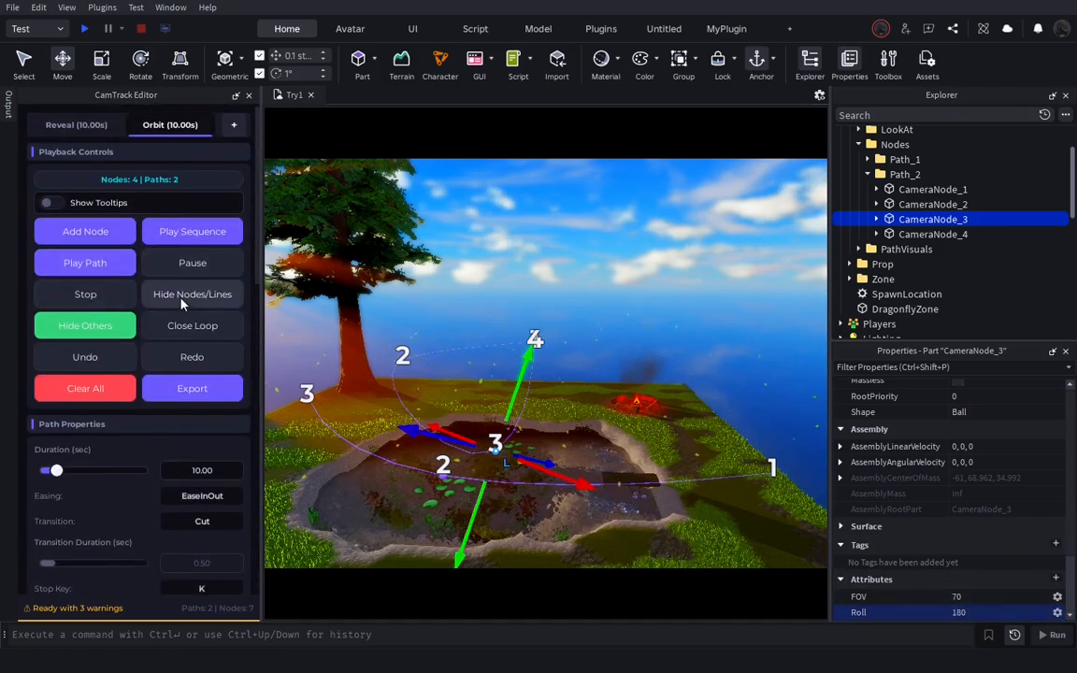
left_click(181, 299)
left_click(46, 267)
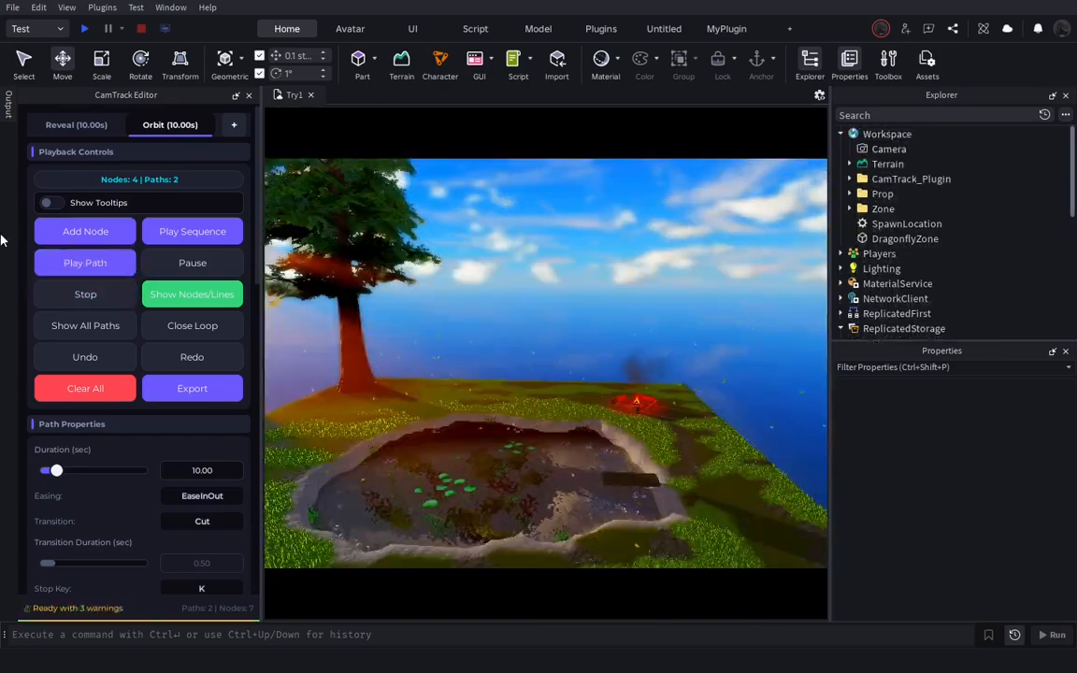
Start a playtest with Hide UI while playing turned on, and close the Explorer and Properties to enlarge the game view
left_click(82, 31)
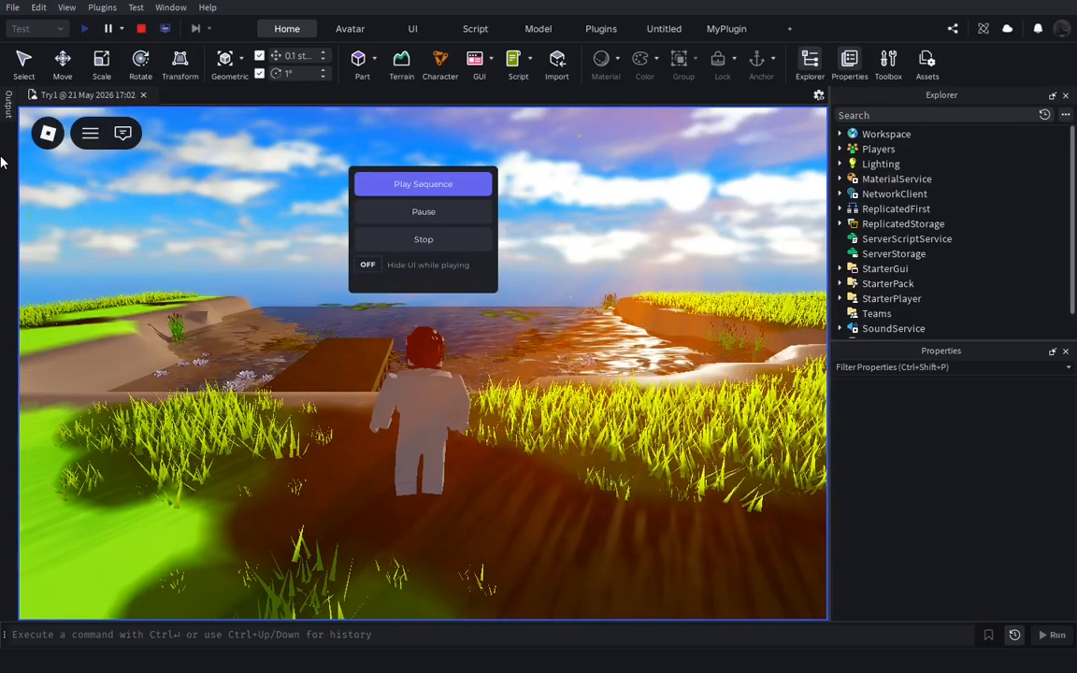
left_click(367, 265)
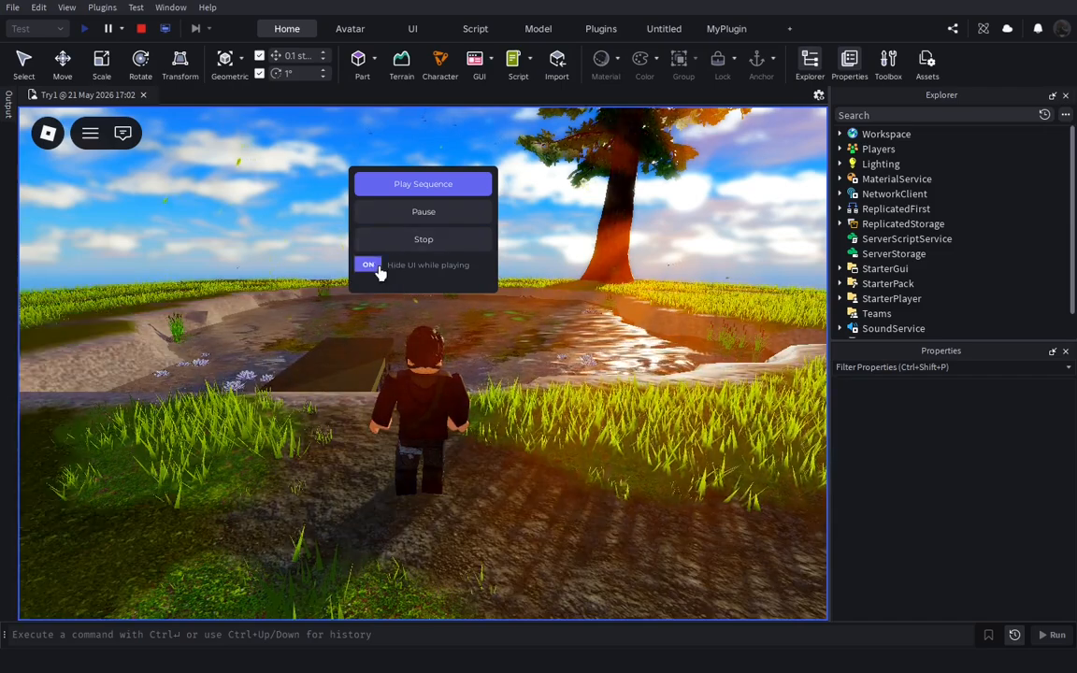
left_click(1065, 96)
left_click(1065, 96)
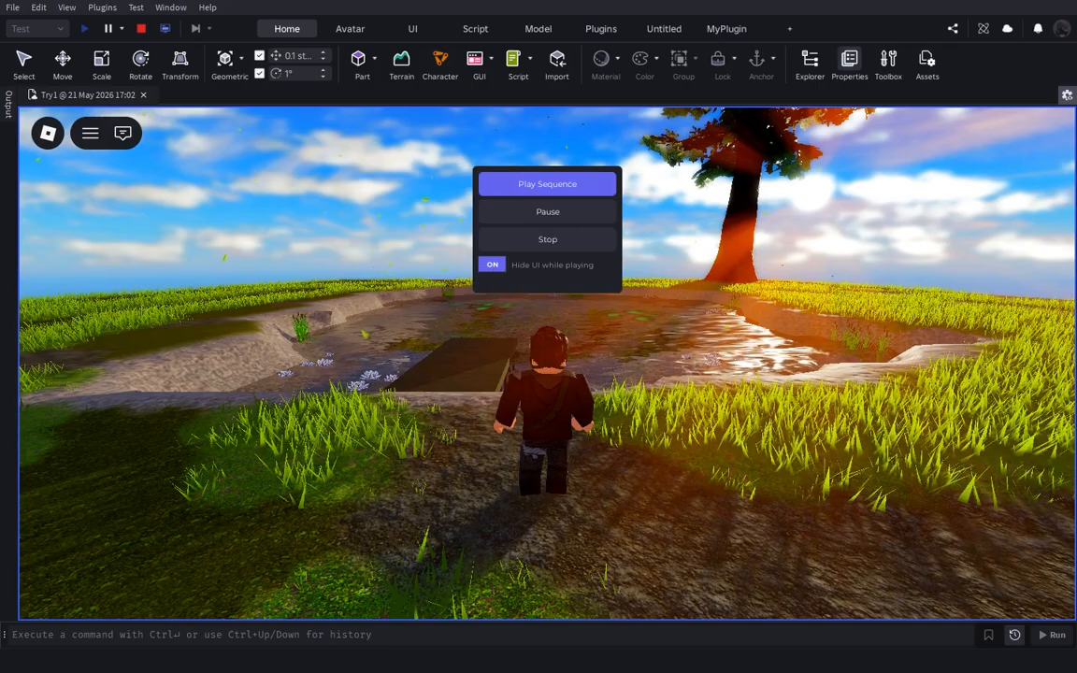
Walk the character onto the pond dock and play the exported camera sequence through before ending the simulation
key("w")
key("a")
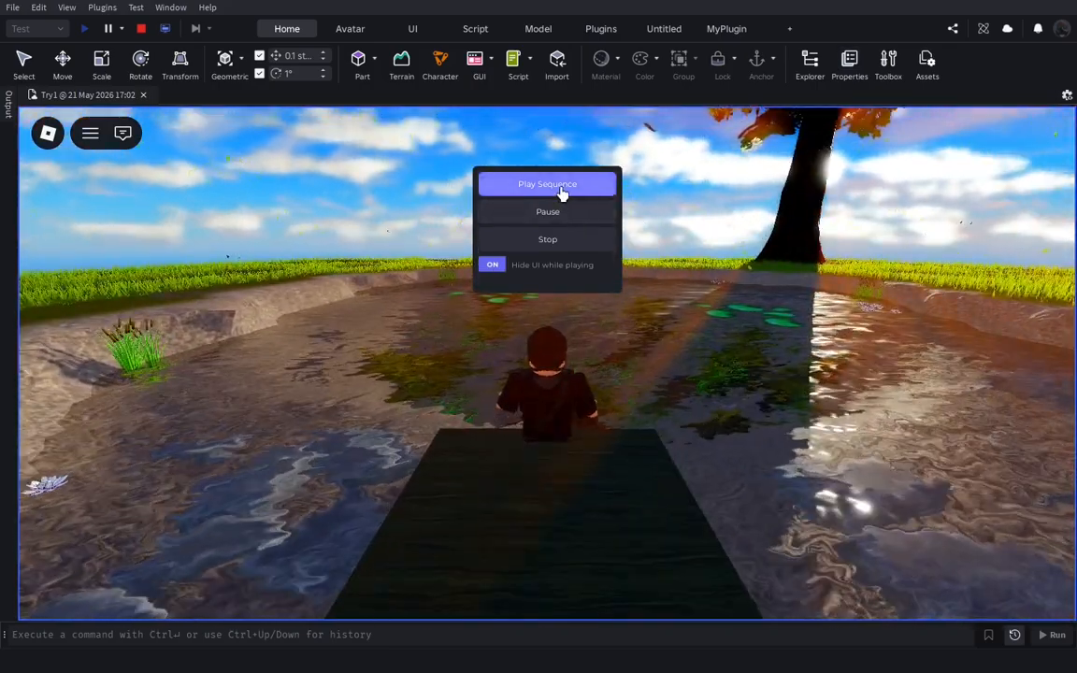
left_click(560, 184)
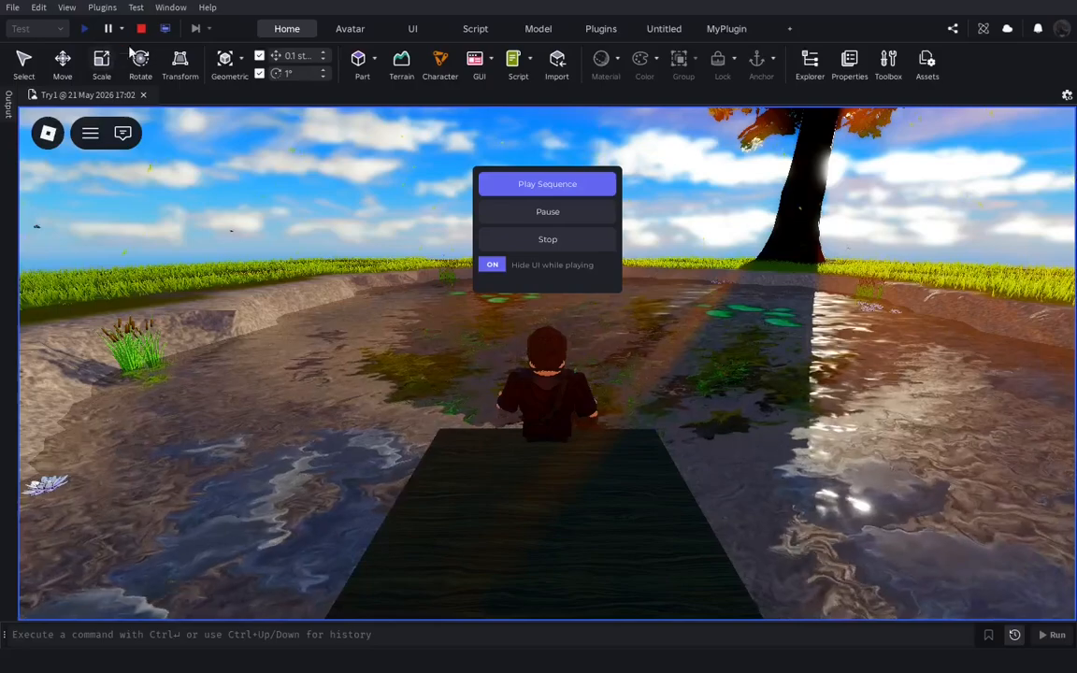
left_click(140, 29)
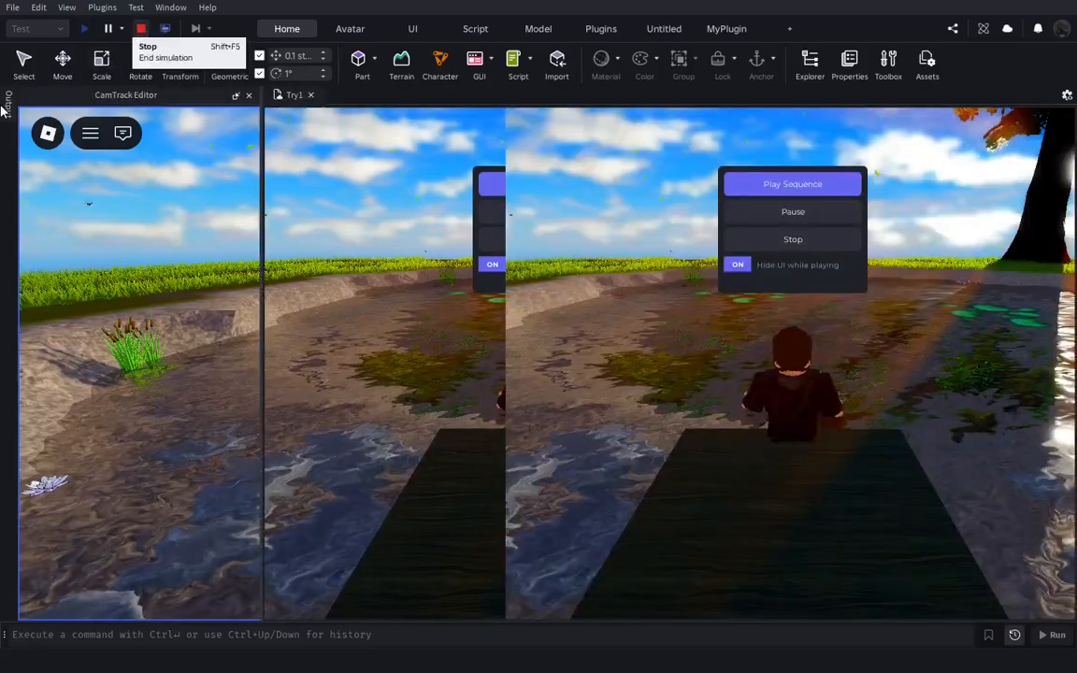